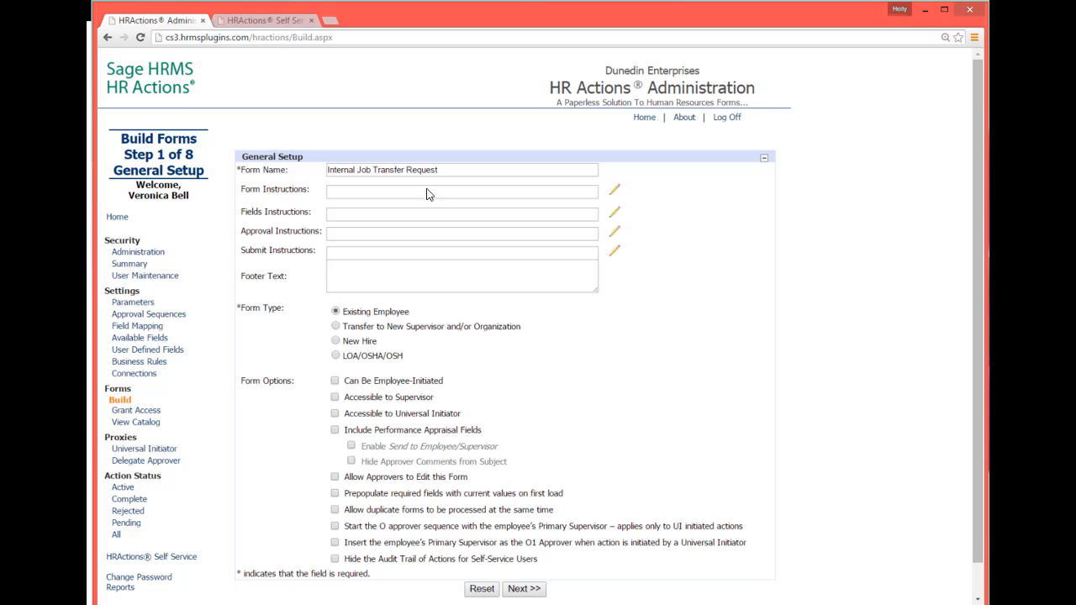
Paste the transfer agreement text into the Form Instructions editor and close it.
left_click(614, 190)
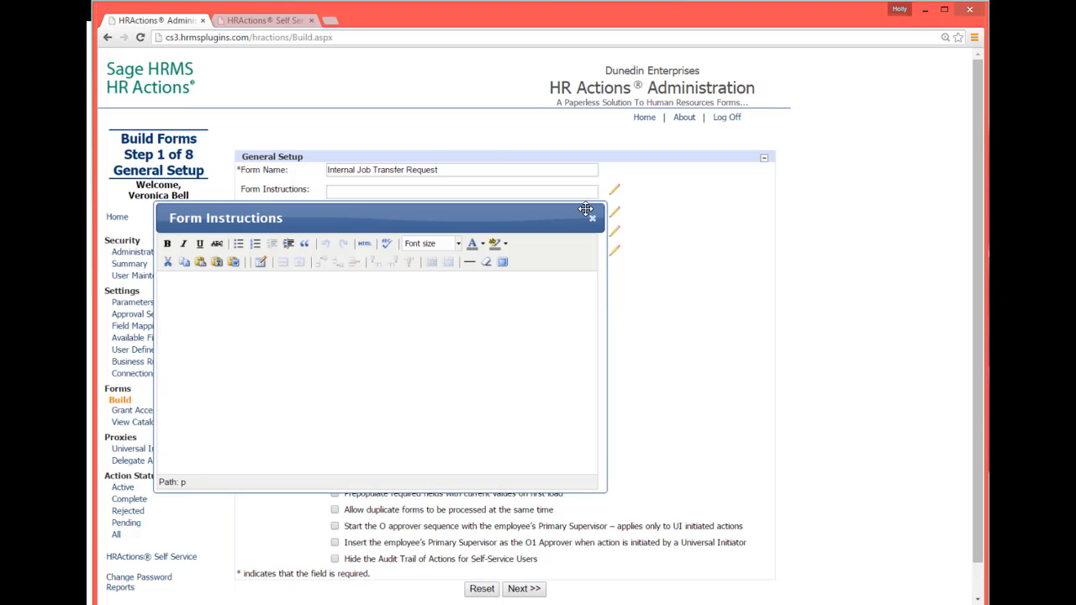
type("As a part of this Transfer Request, I agree to the following: I have read the job description and believe that I meet the requirements for this position regarding applicable education, experience, licensure, etc. I have been employed in my current position for a minimum of six (6) months and am therefore eligible to request a transfer.")
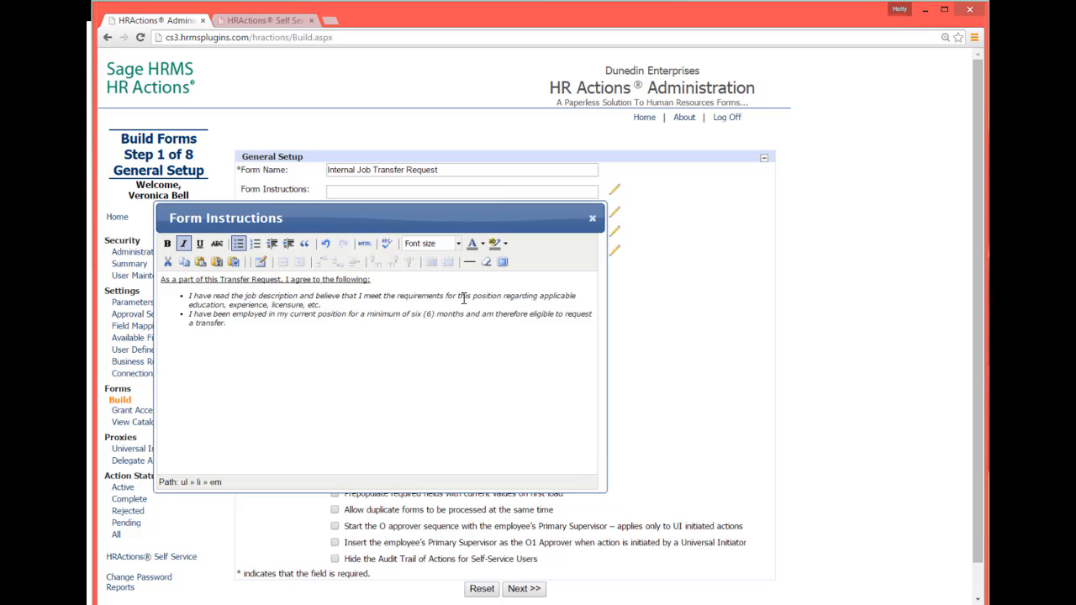
left_click(592, 218)
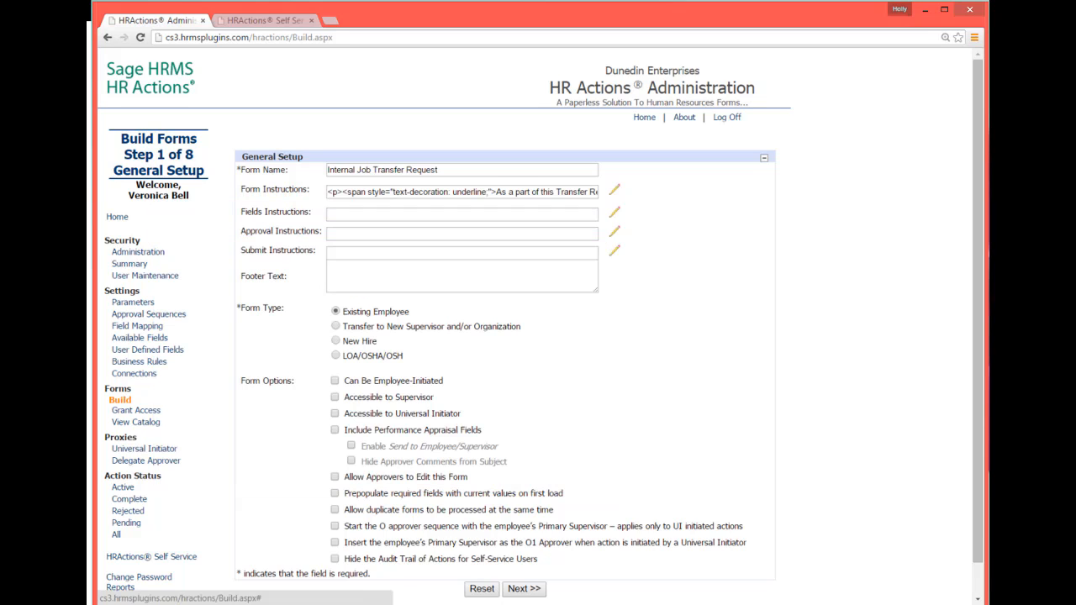
Enable the employee-initiated, supervisor and universal initiator access form options and save the General Setup page.
left_click(556, 278)
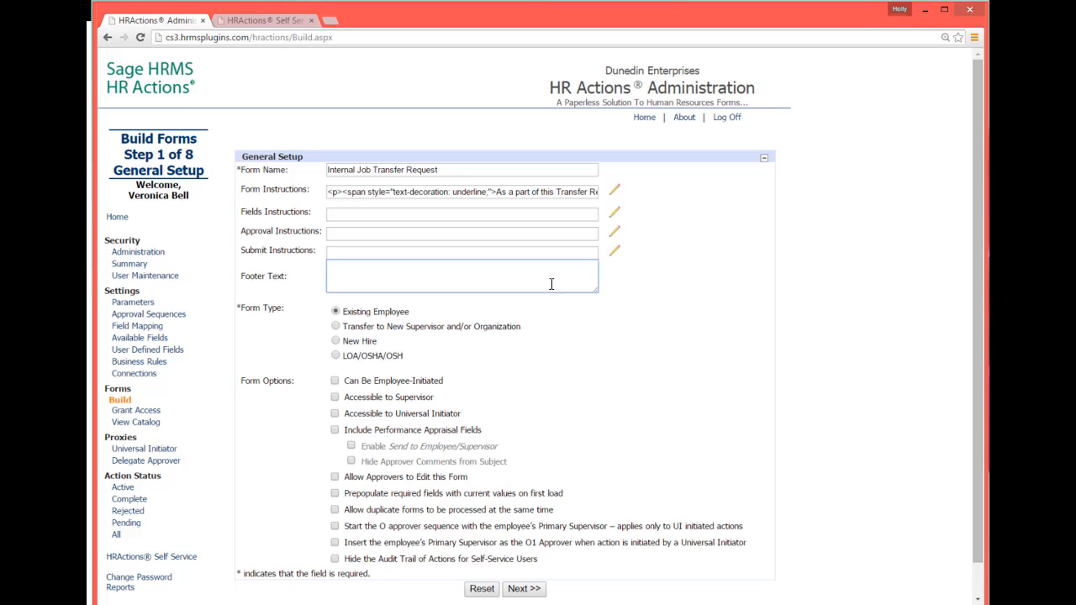
scroll(542, 338, "down", 1)
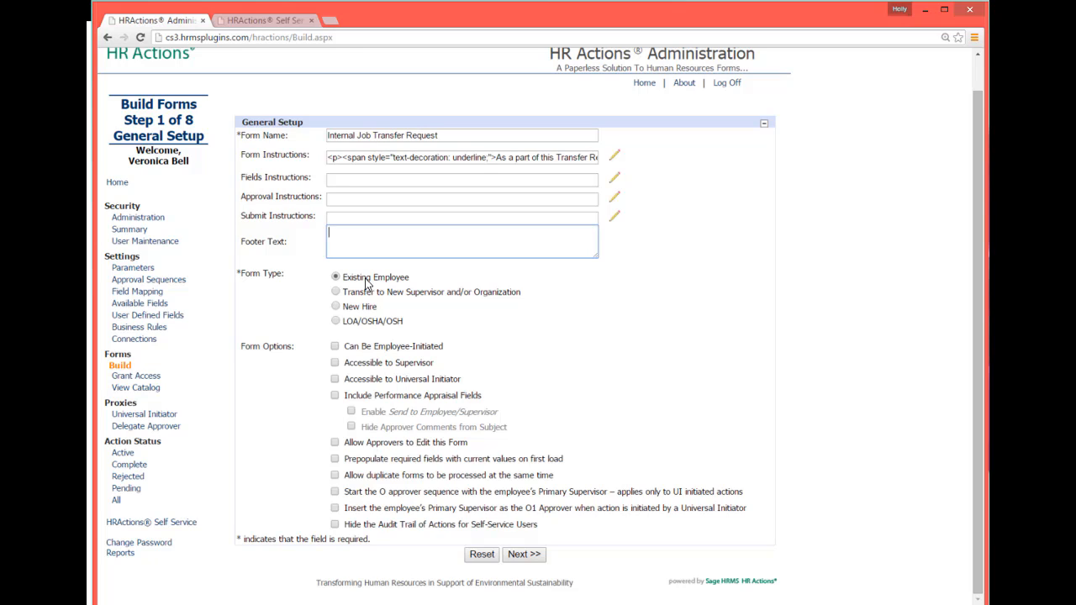
left_click(335, 347)
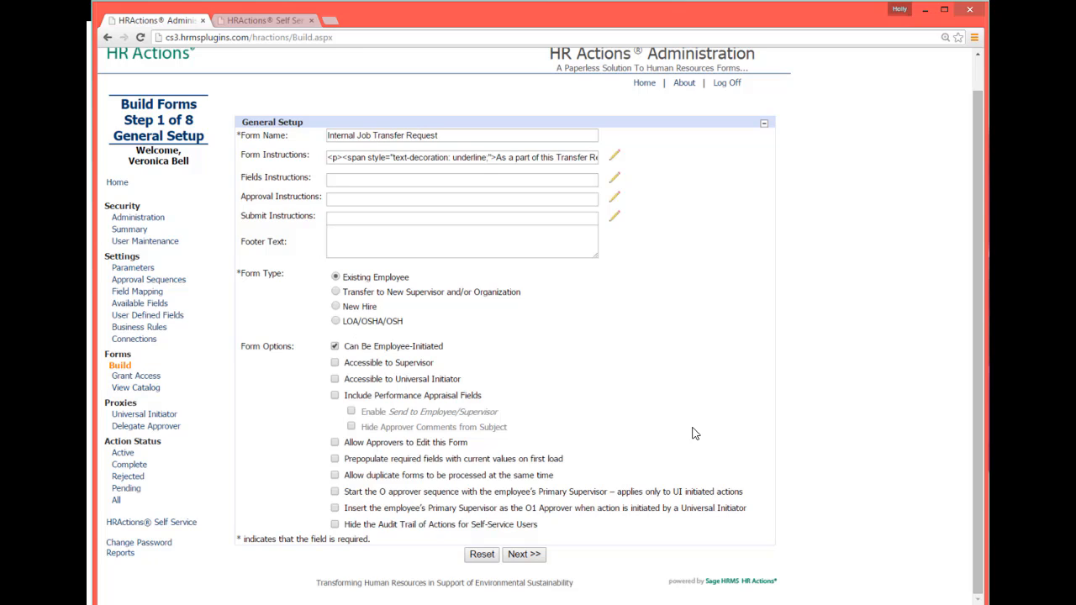
left_click(335, 379)
left_click(525, 556)
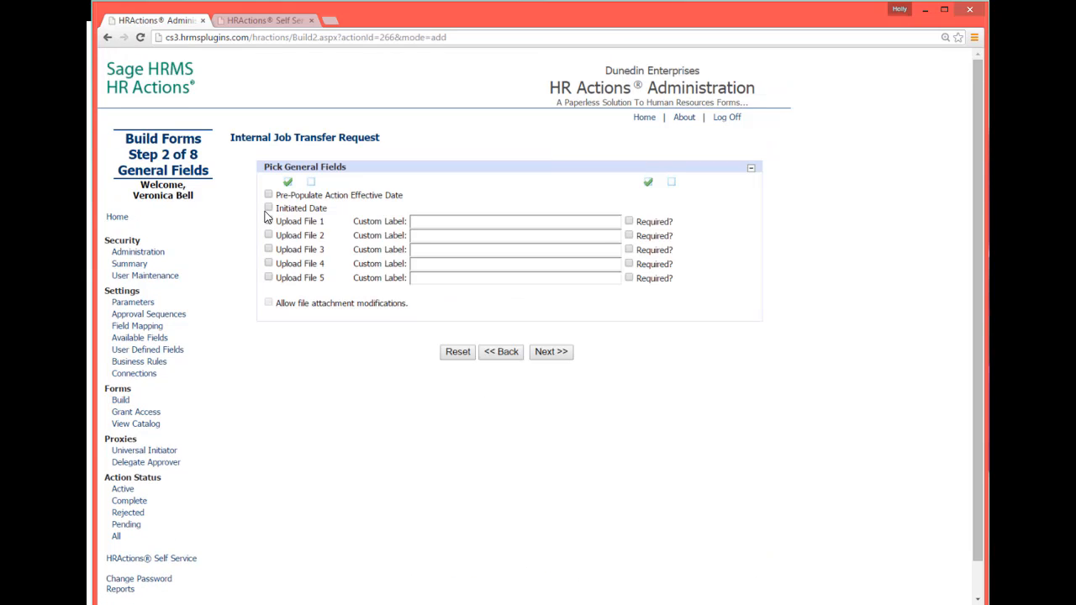
Include Initiated Date and Upload File 1 with the custom label "Add your resume", and save the General Fields page.
left_click(269, 209)
left_click(269, 222)
left_click(441, 220)
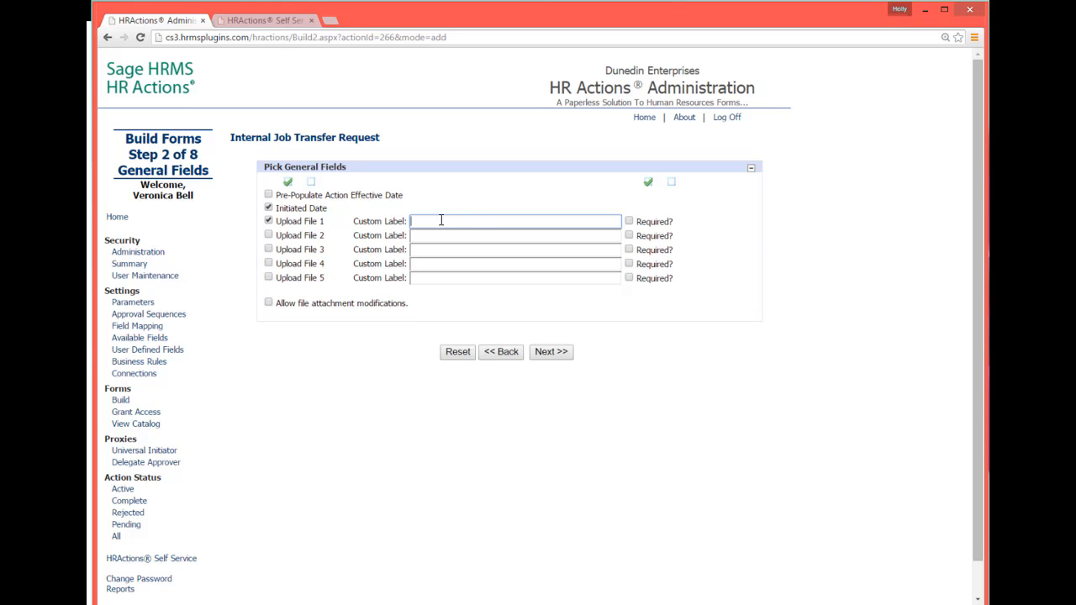
type("Ad")
key("Down")
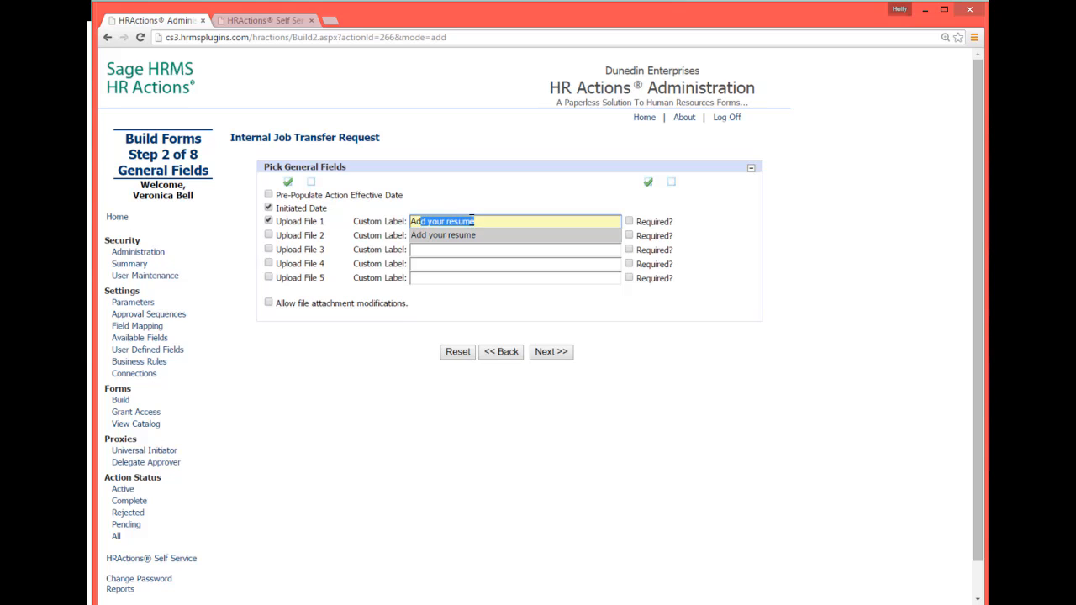
key("Return")
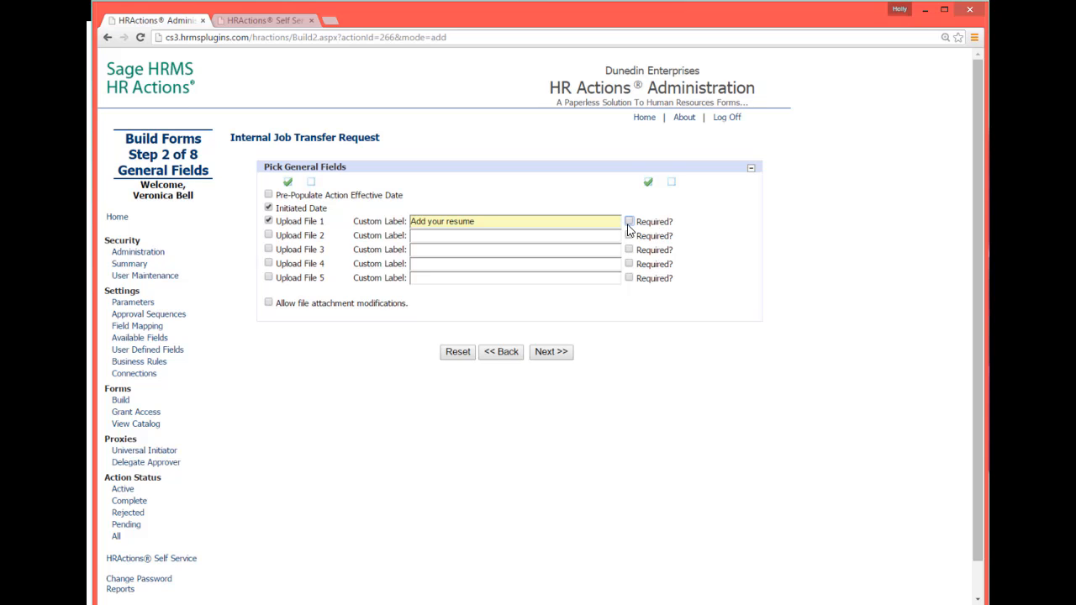
left_click(546, 357)
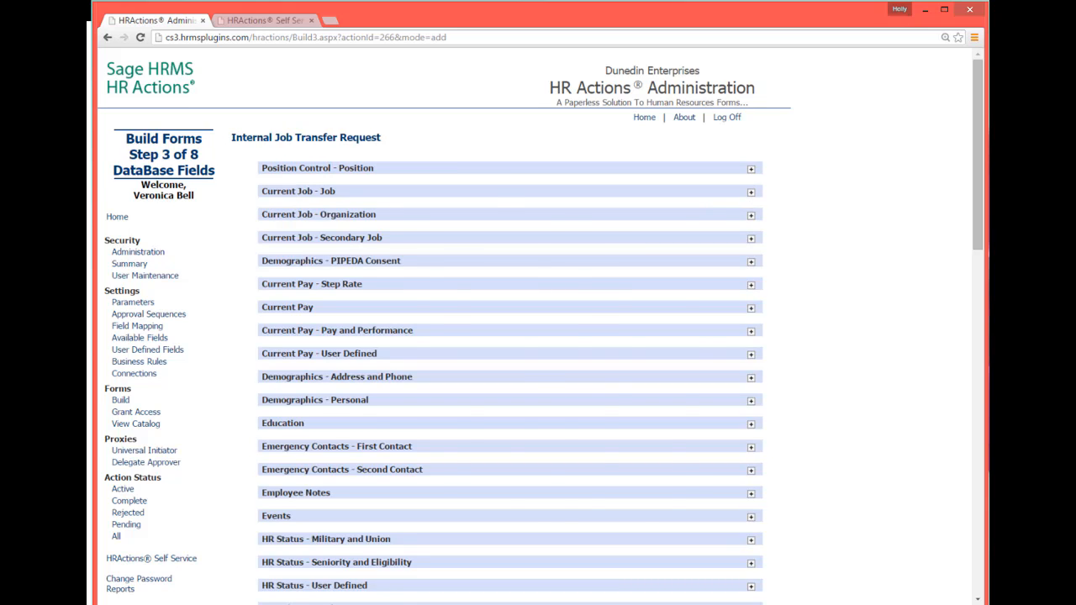
In Current Job - Job, add Current Job Code as ReadOnly and add Job Start Date.
left_click(750, 191)
left_click(262, 227)
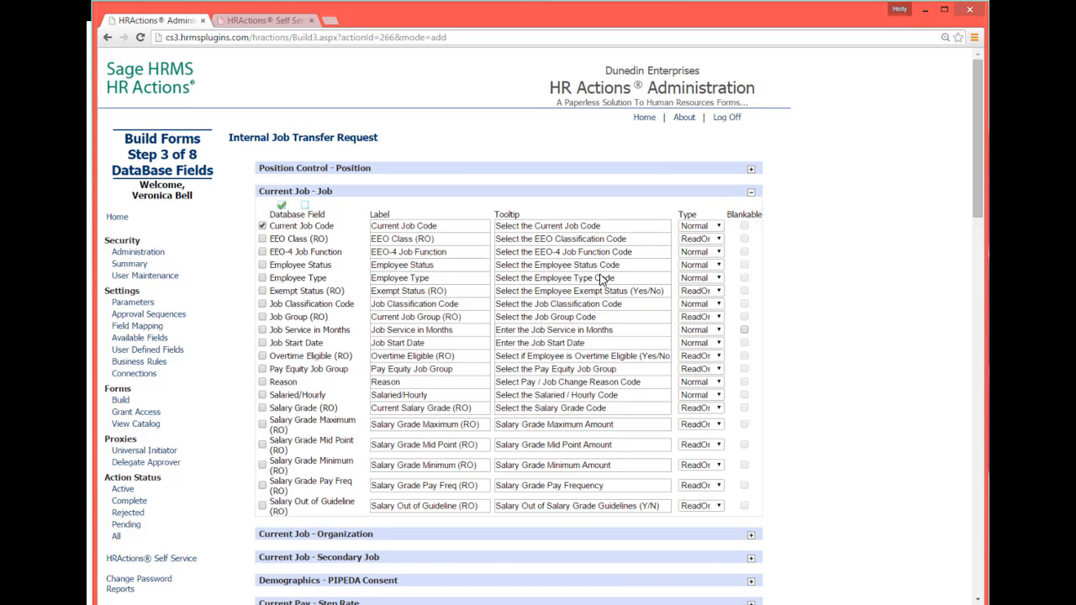
left_click(262, 343)
left_click(704, 227)
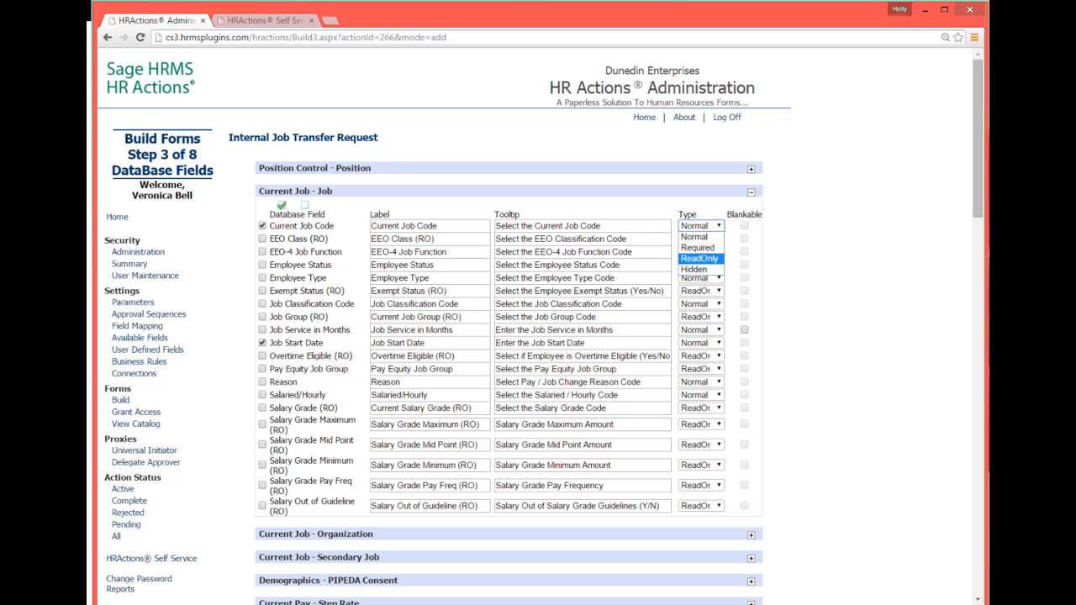
left_click(699, 258)
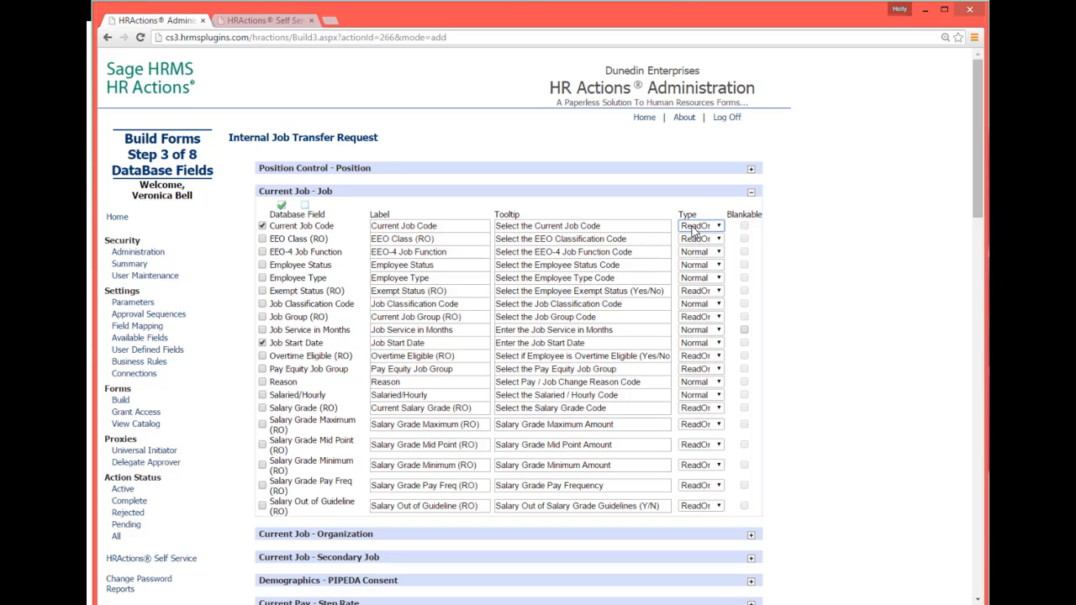
In Current Job - Organization, add Current Job Department, Division and Location as ReadOnly fields.
scroll(975, 213, "down", 3)
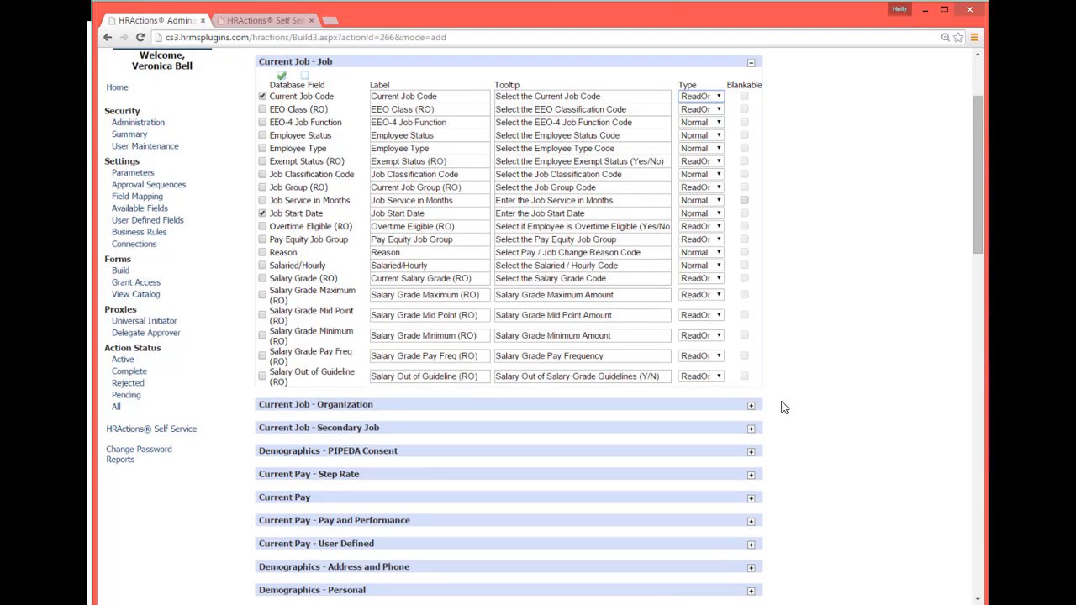
left_click(750, 405)
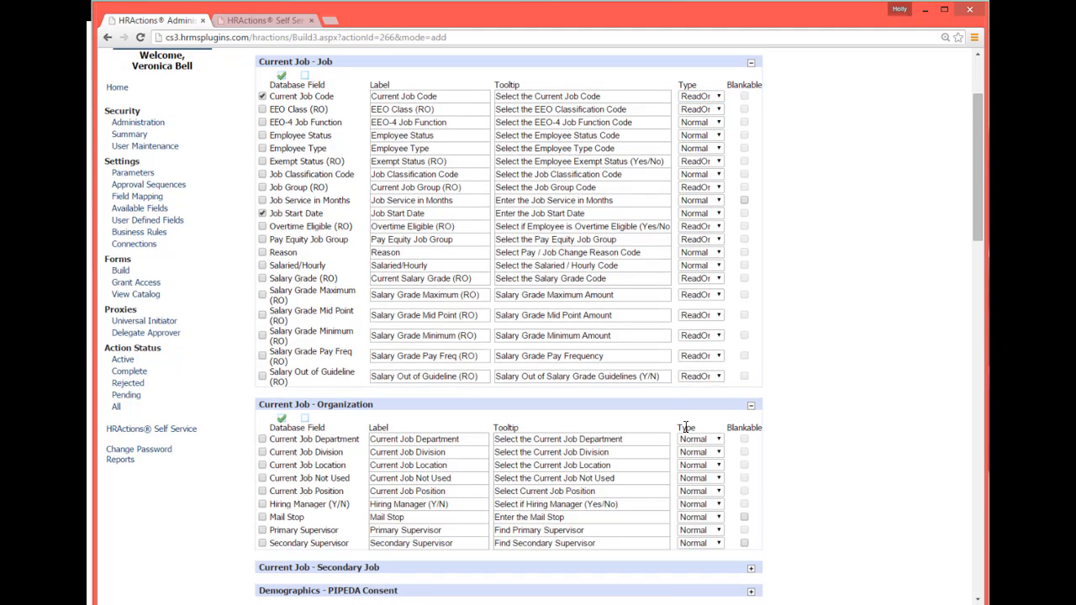
left_click(262, 439)
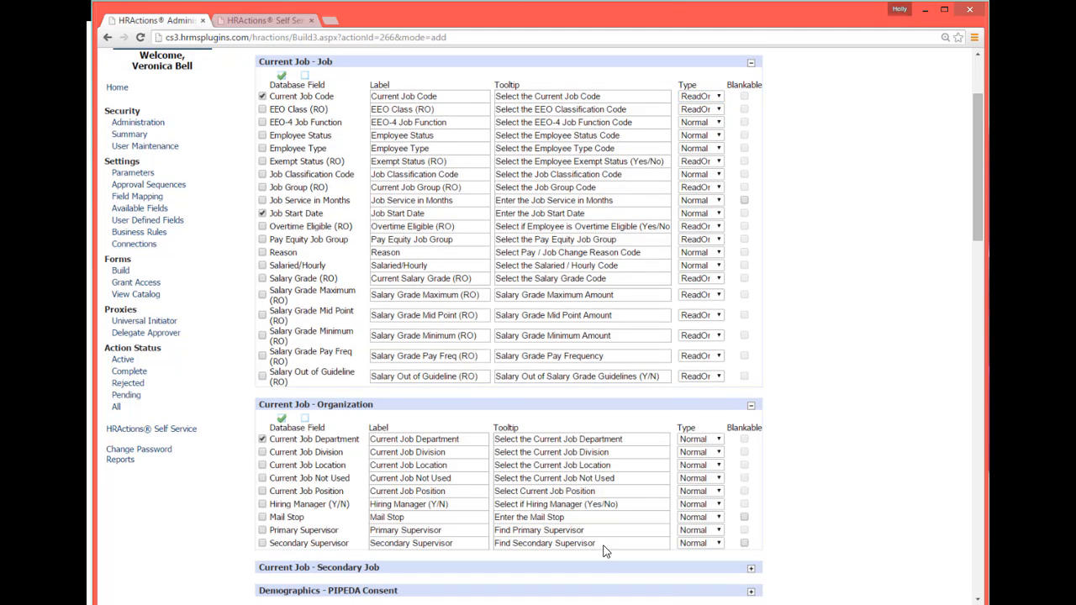
left_click(262, 452)
left_click(719, 439)
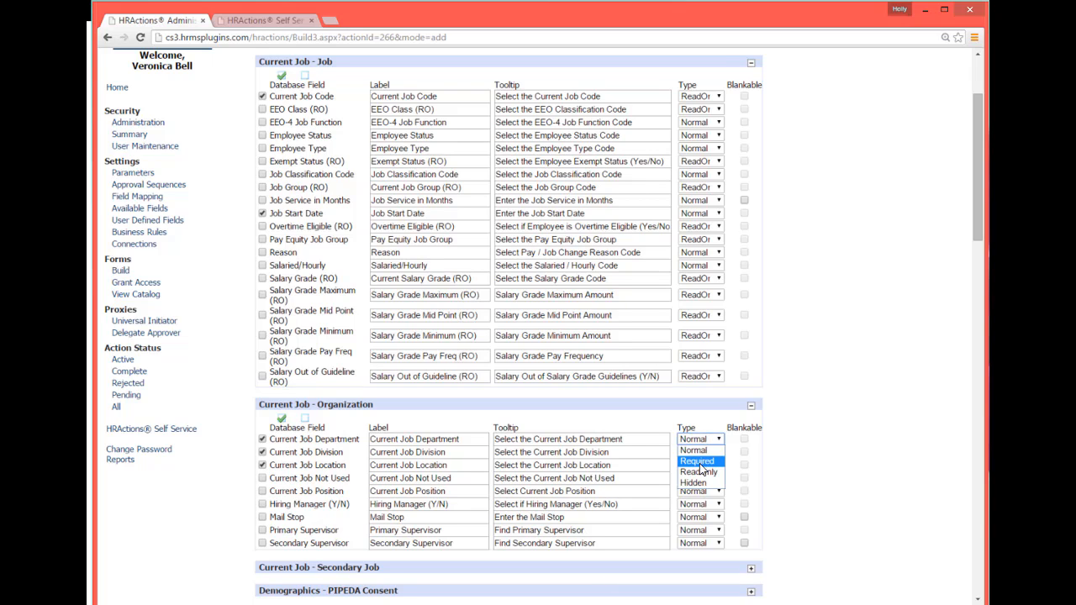
left_click(698, 472)
left_click(717, 452)
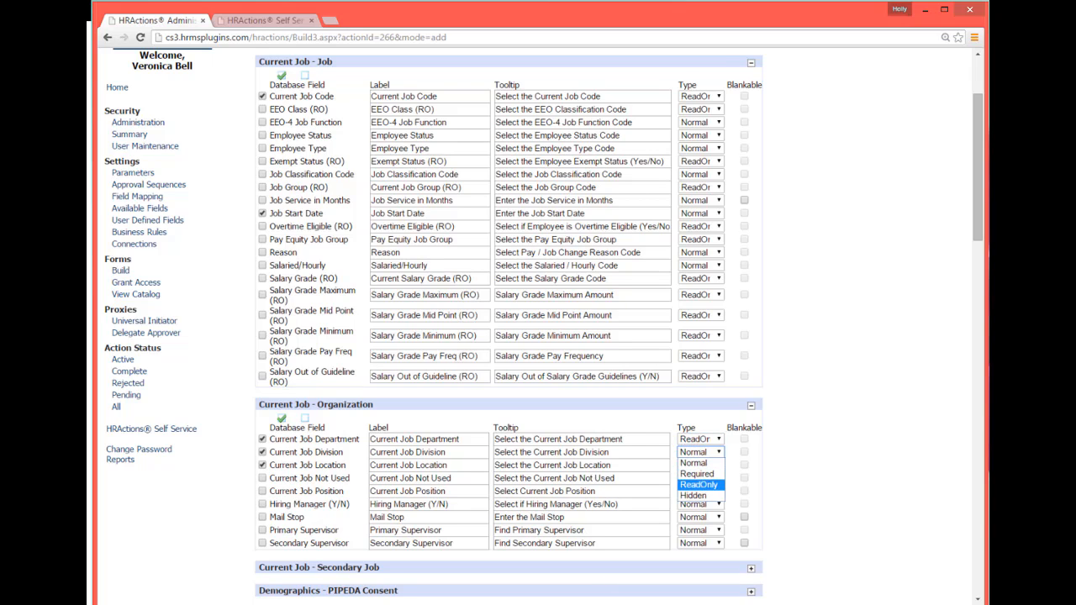
left_click(699, 484)
left_click(717, 465)
left_click(700, 497)
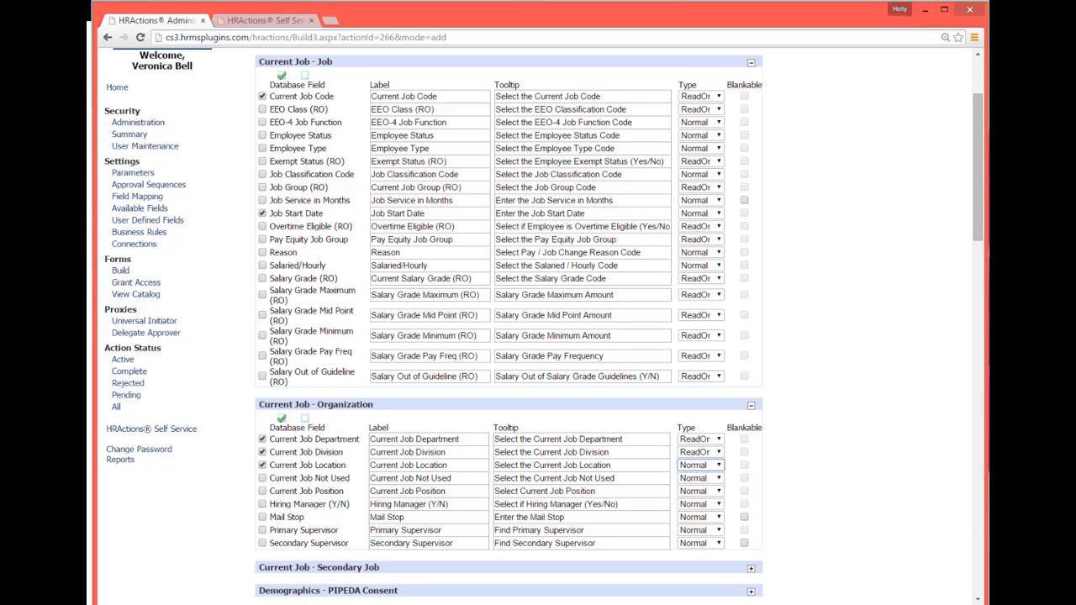
Add Primary Supervisor as a ReadOnly field in Current Job - Organization.
left_click_drag(976, 215, 980, 288)
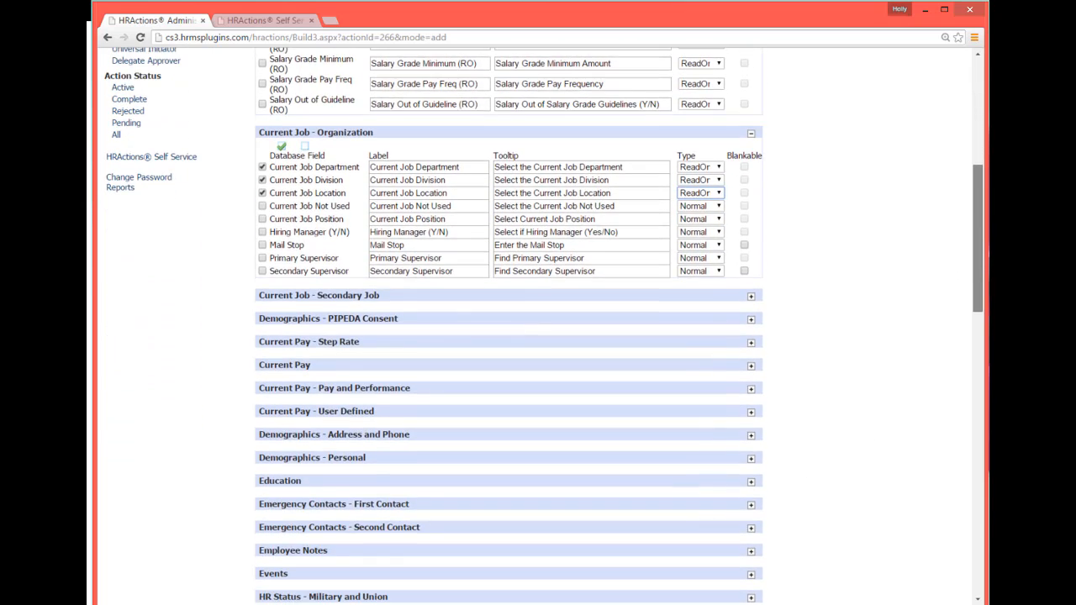
left_click(267, 262)
left_click(694, 258)
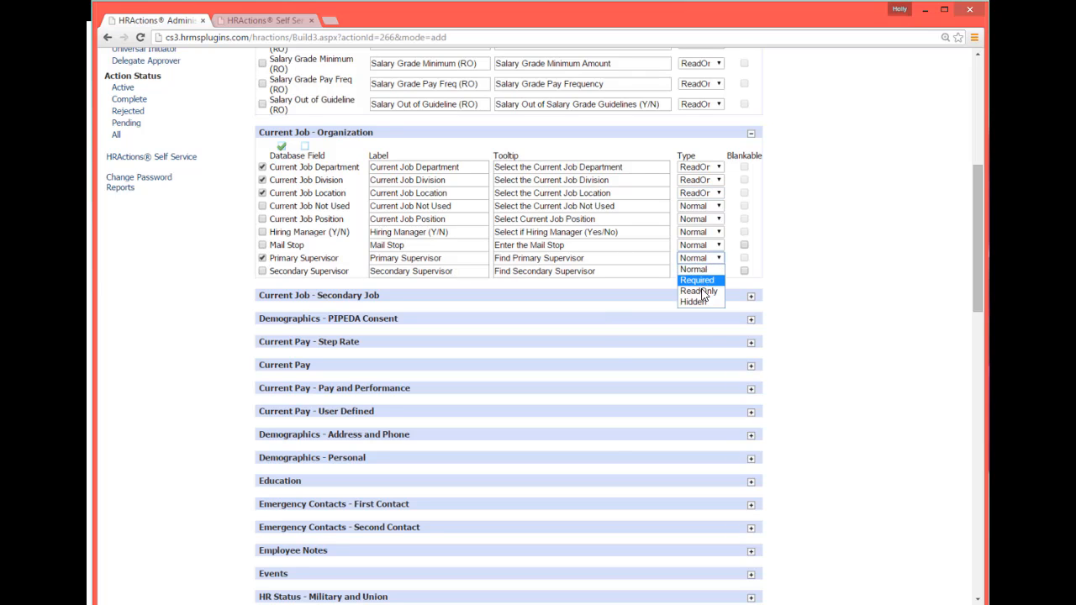
left_click(702, 292)
Save the database fields and continue past the Field Defaults page.
left_click_drag(975, 230, 900, 535)
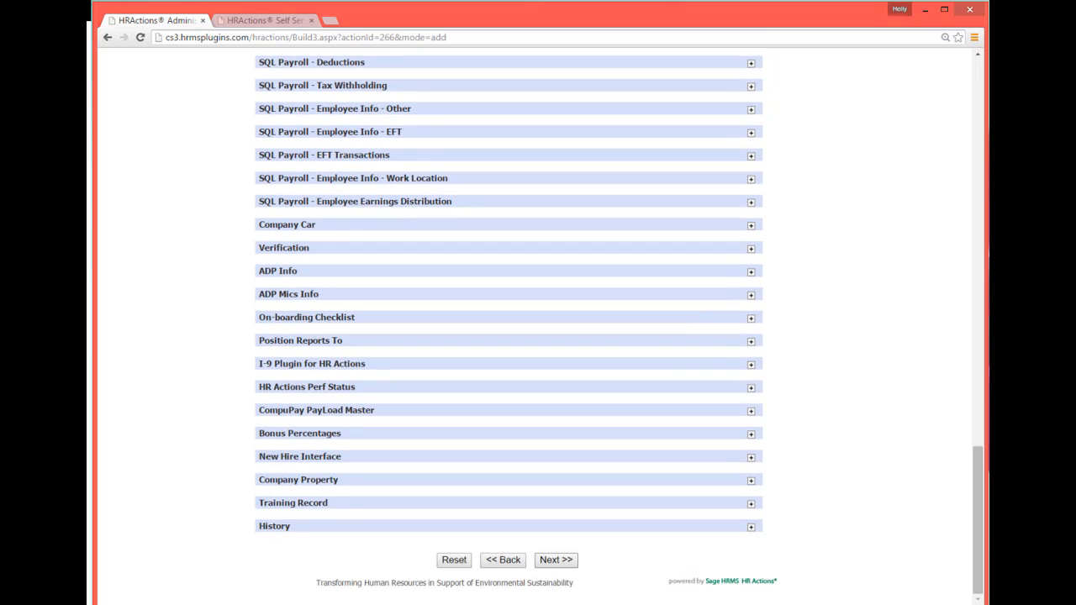
left_click(559, 559)
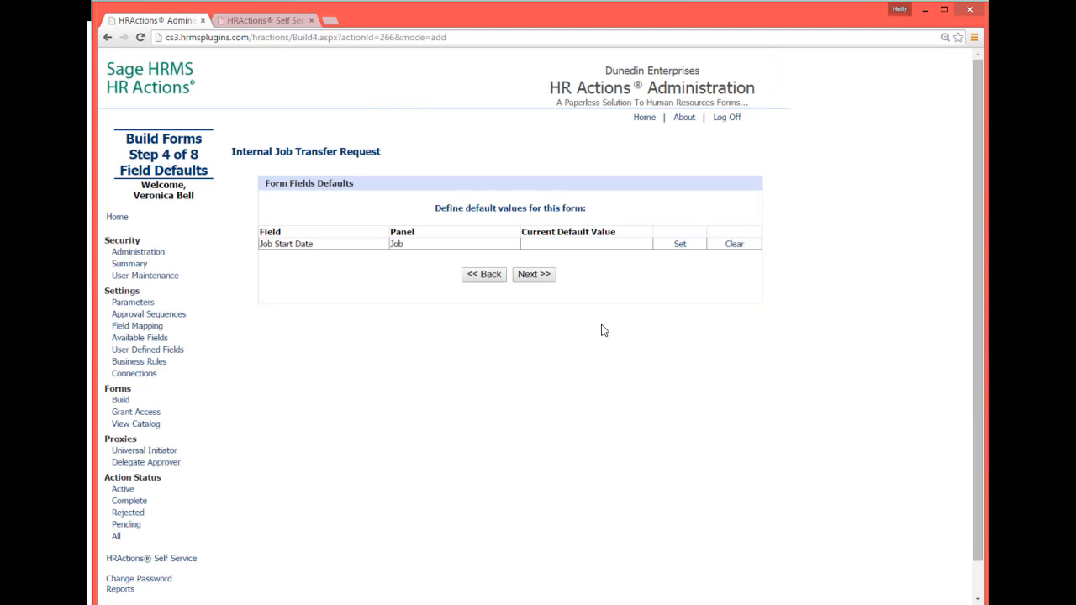
left_click(531, 275)
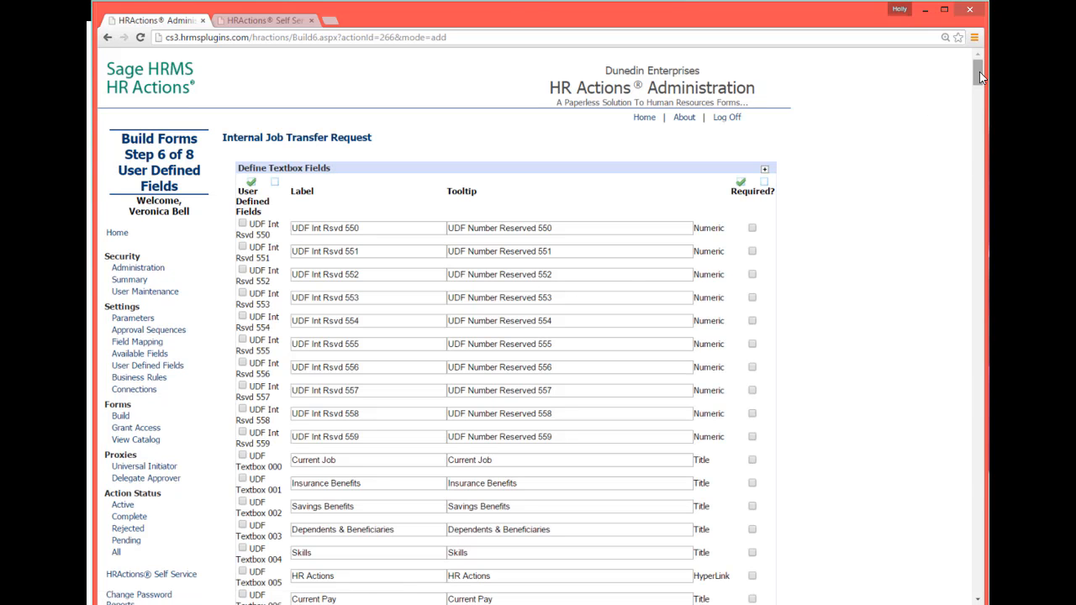
Enable UDF Textbox 053 with label and tooltip "Position Applying For".
left_click_drag(979, 75, 980, 107)
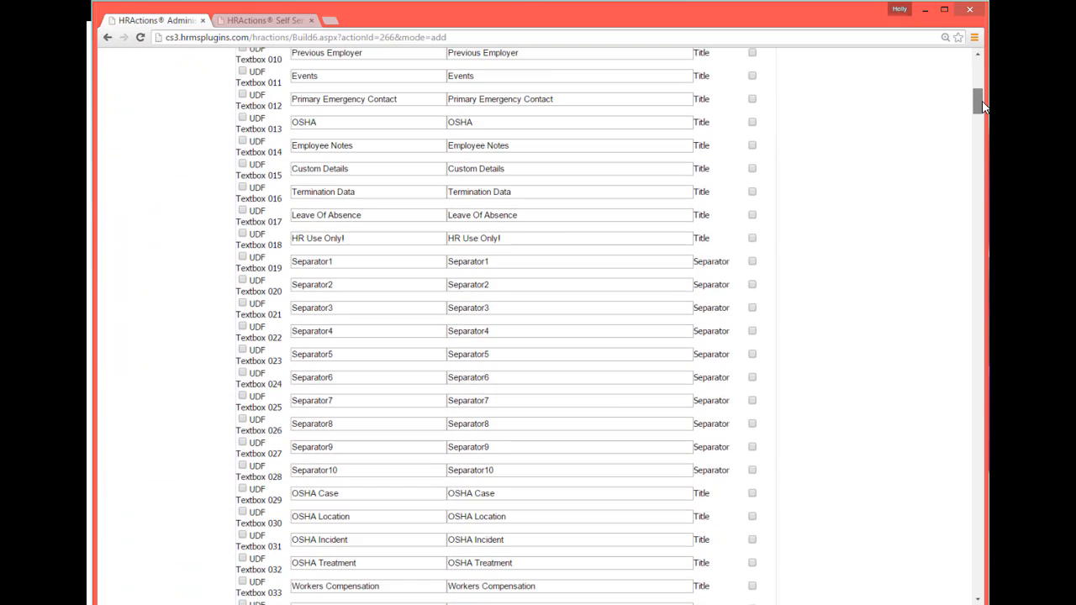
left_click(243, 280)
left_click_drag(980, 105, 980, 138)
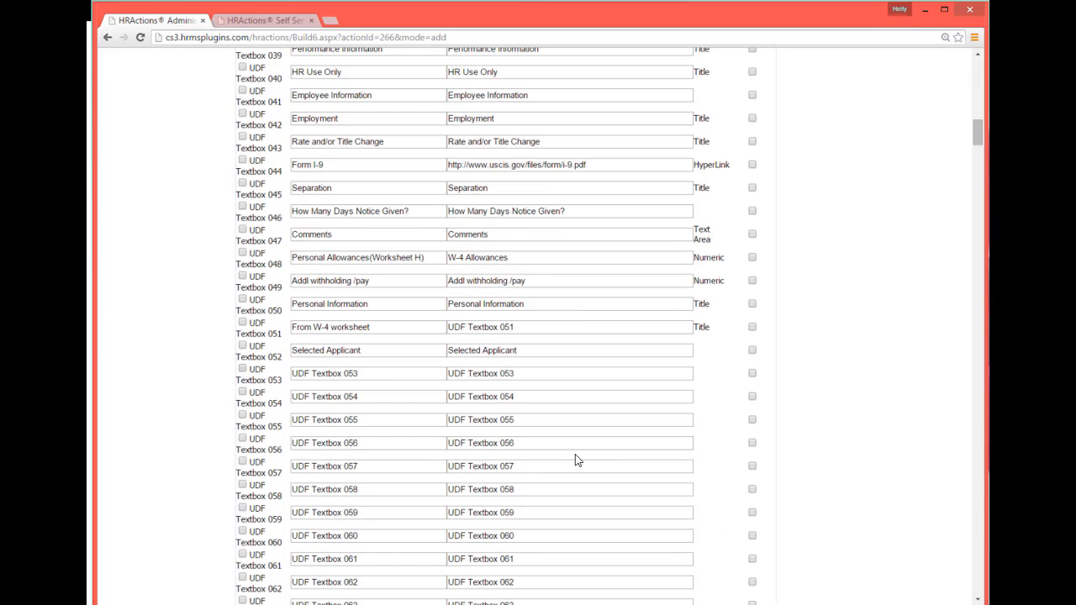
left_click(242, 370)
left_click_drag(378, 375, 255, 371)
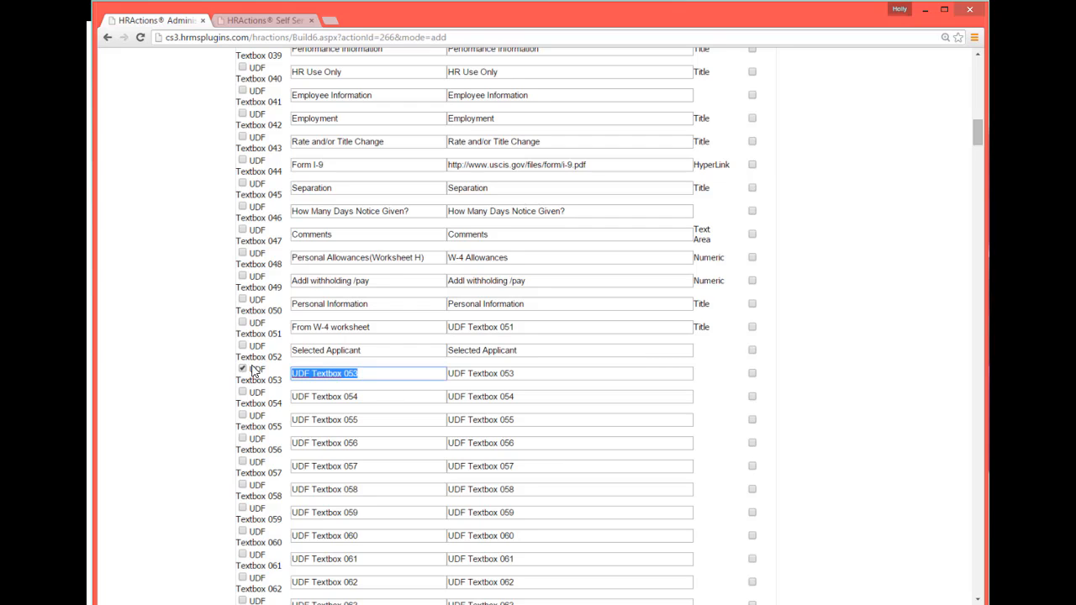
type("Position Applying")
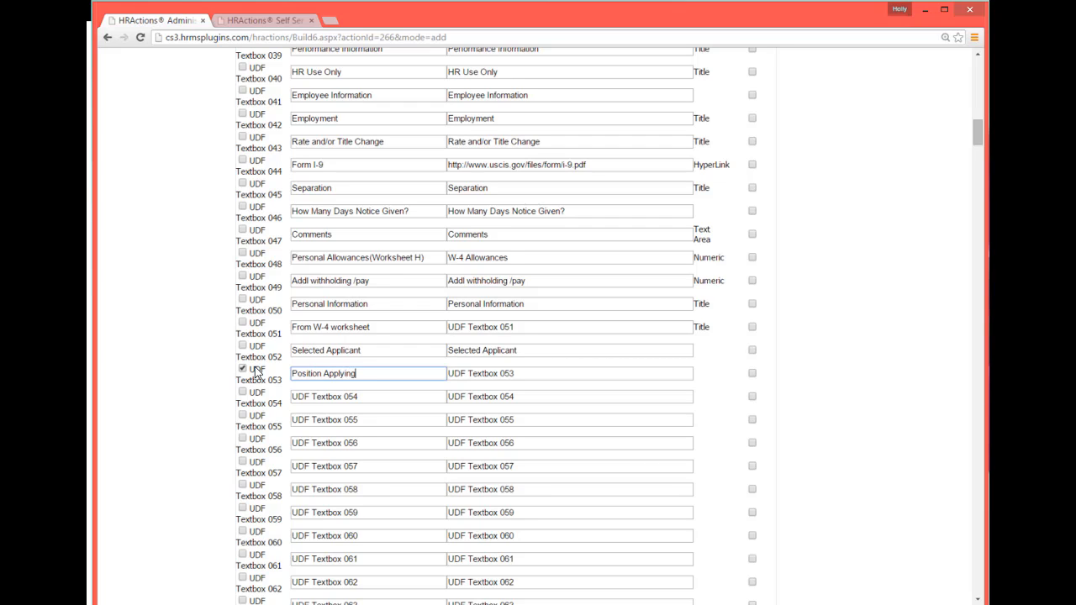
type(" For")
key("Tab")
left_click_drag(378, 376, 256, 371)
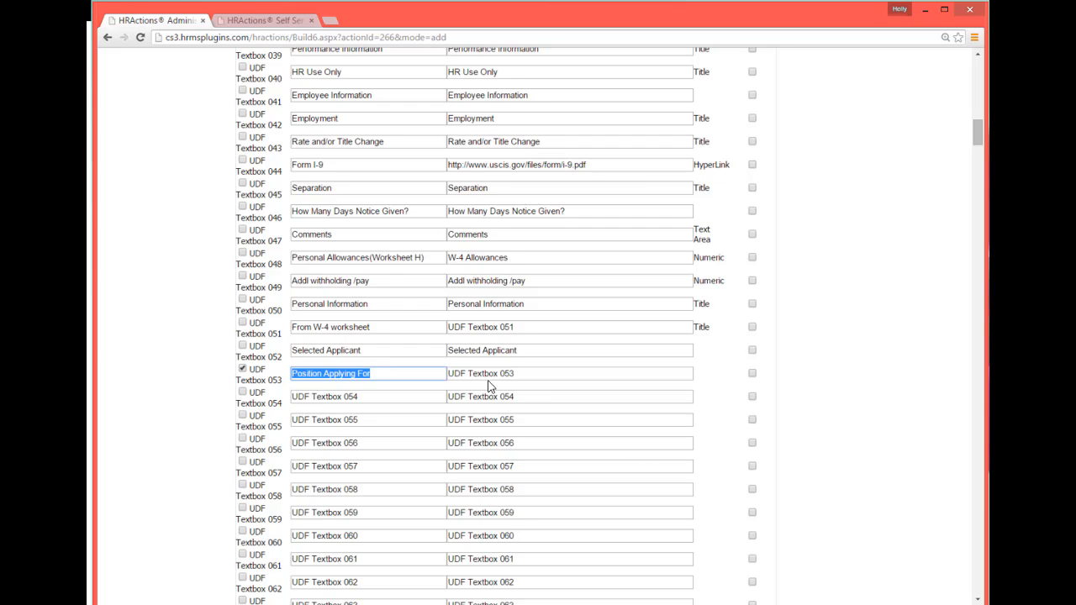
key("ctrl+c")
key("Tab")
key("ctrl+v")
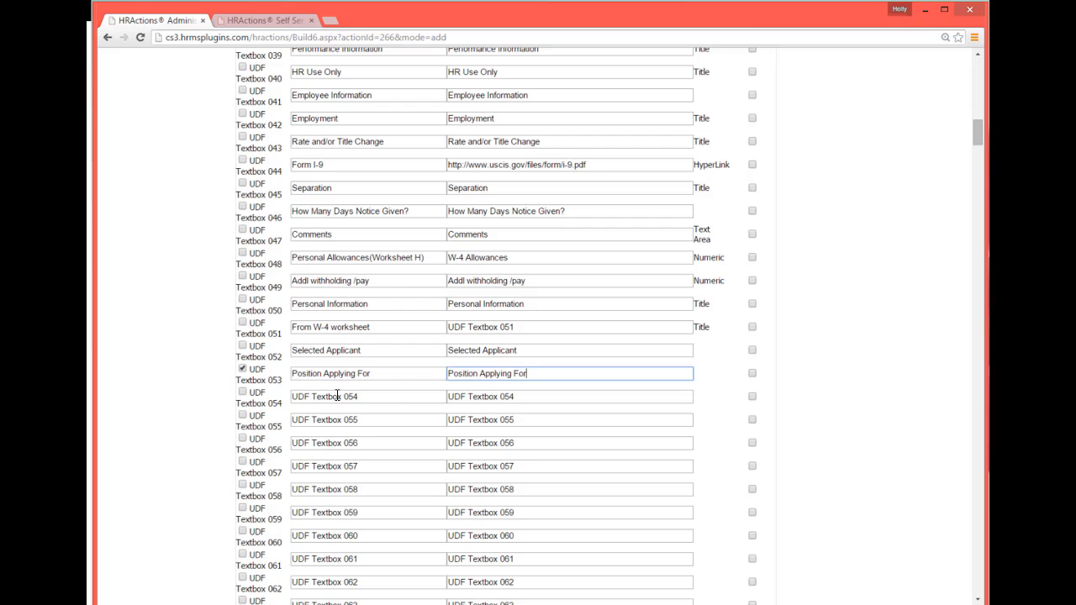
Enable UDF Textbox 054 with label and tooltip "Additional Comments".
left_click(242, 391)
key("Tab")
type("Ad")
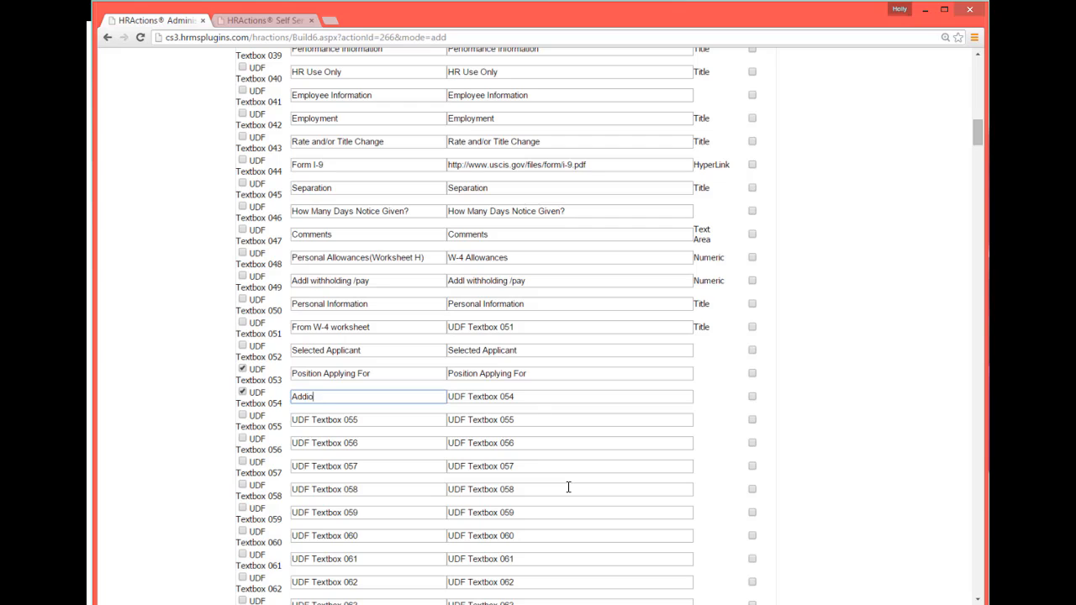
type("ditional COm")
left_click_drag(378, 402, 265, 397)
key("ctrl+c")
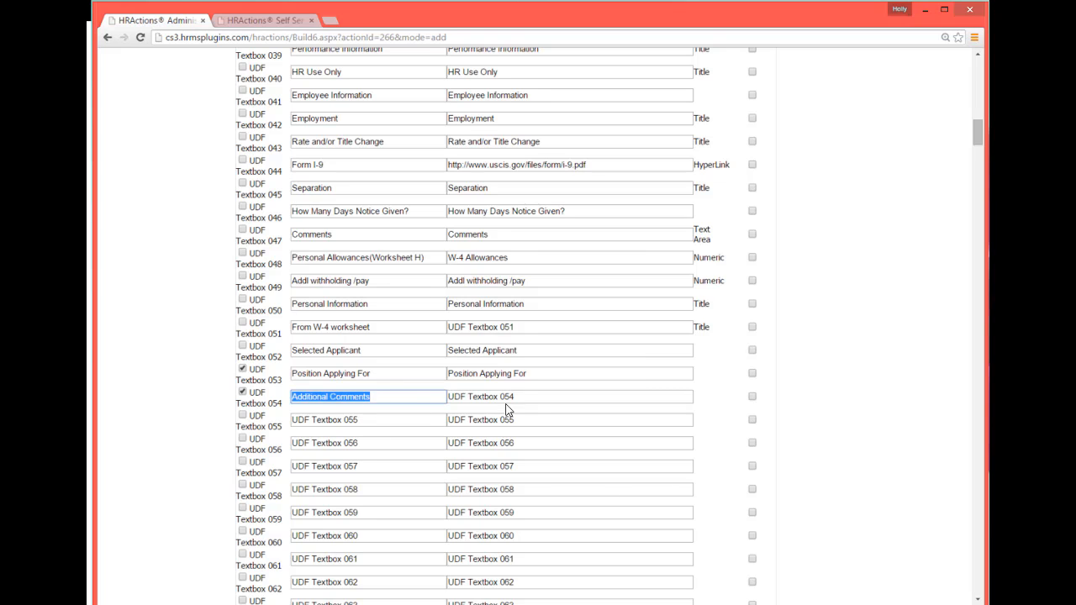
key("Tab")
key("ctrl+v")
left_click(542, 420)
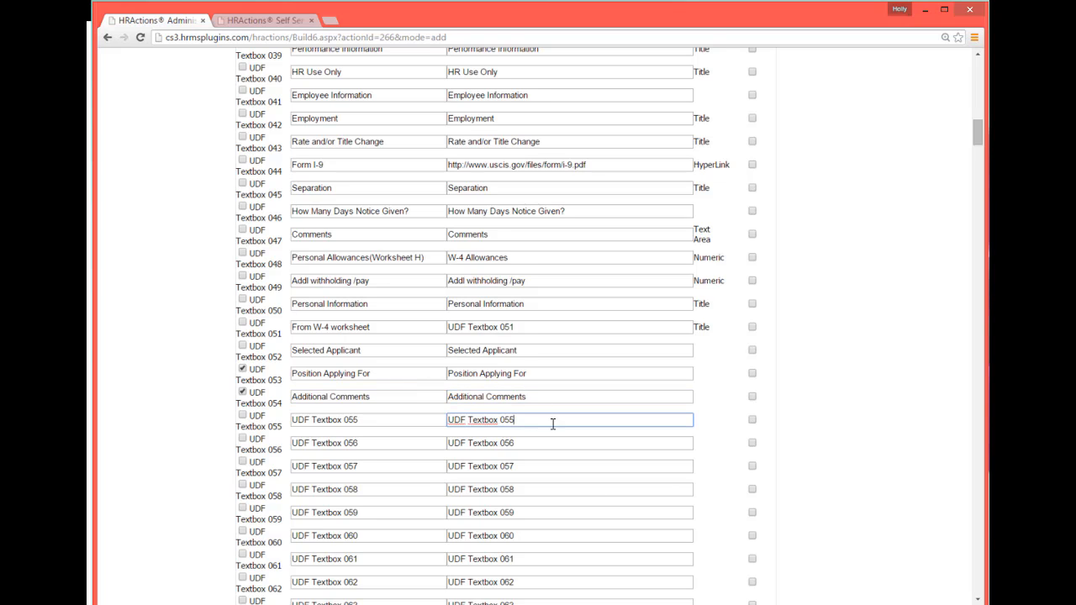
left_click_drag(978, 144, 985, 192)
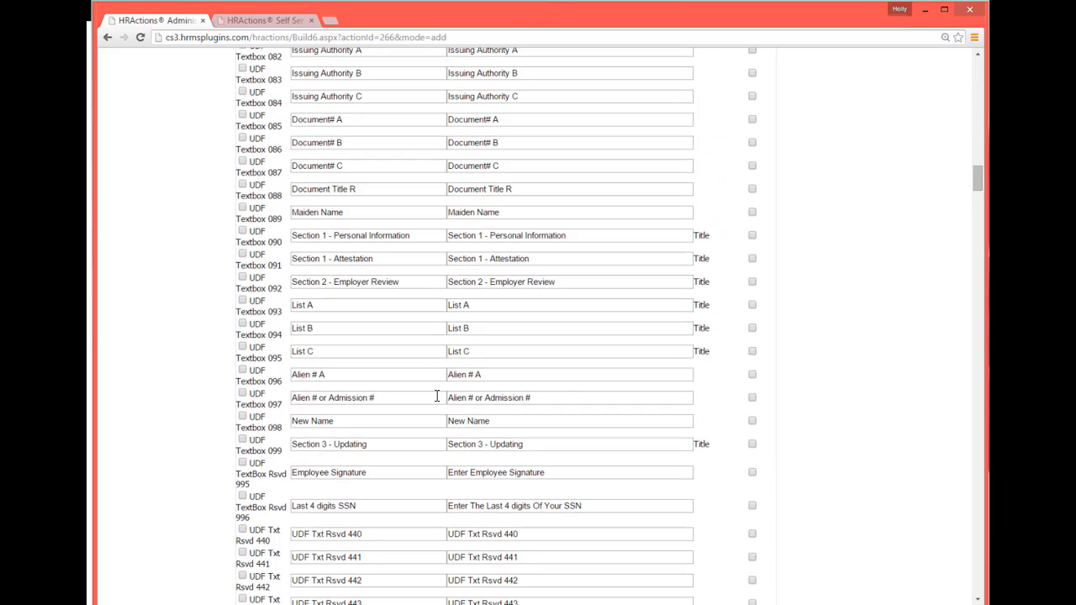
Enable UDF TextBox Rsvd 995 "Employee Signature" and UDF TextBox Rsvd 996 "Last 4 digits SSN" as required fields.
left_click(242, 463)
left_click_drag(979, 194, 978, 202)
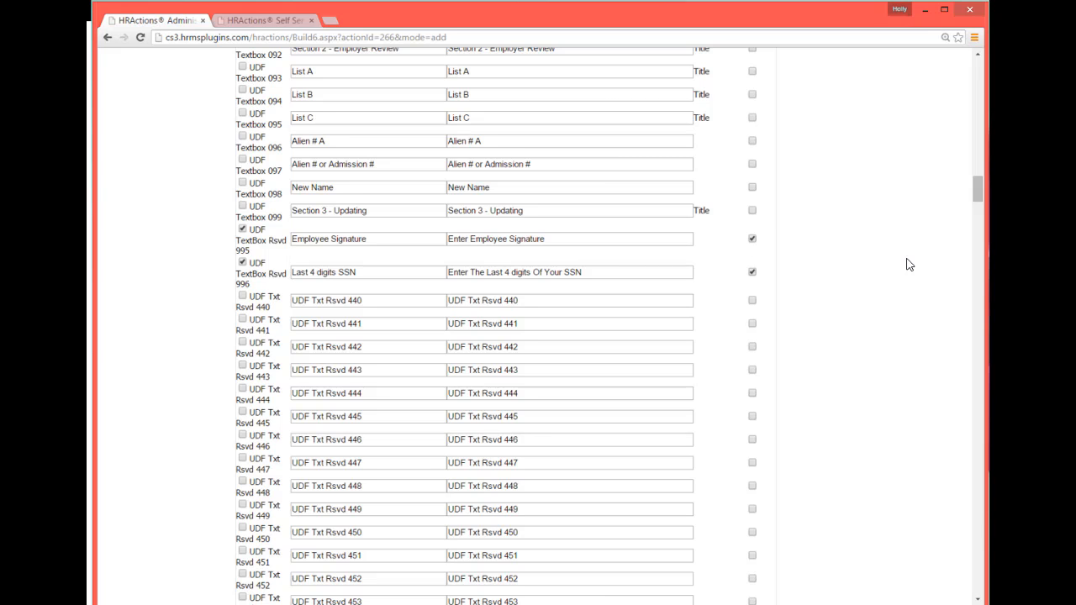
Save the user-defined fields and continue through the next build page to the workflow settings.
left_click_drag(979, 190, 975, 595)
left_click(556, 568)
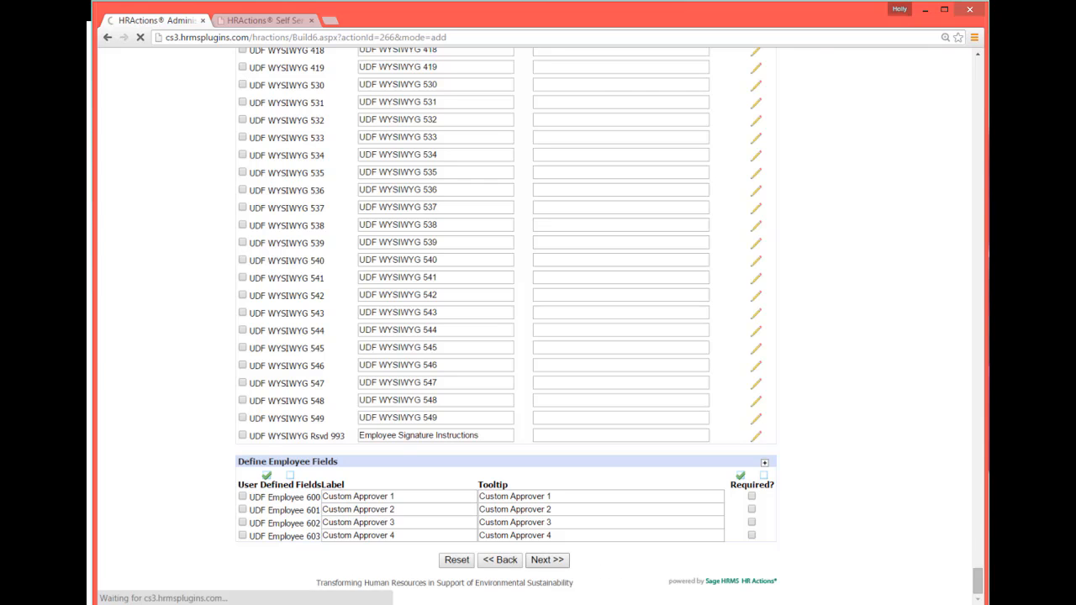
left_click_drag(298, 213, 644, 243)
left_click(377, 214)
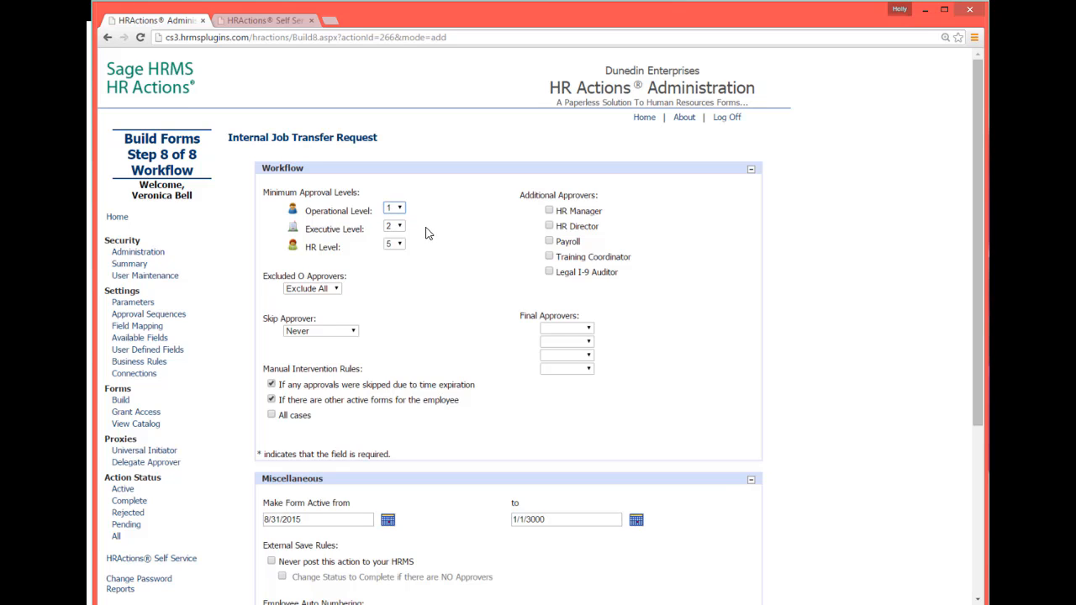
Set the minimum approval levels to Executive Level 0 and HR Level 1.
left_click(395, 228)
left_click(763, 289)
left_click(397, 245)
left_click(395, 268)
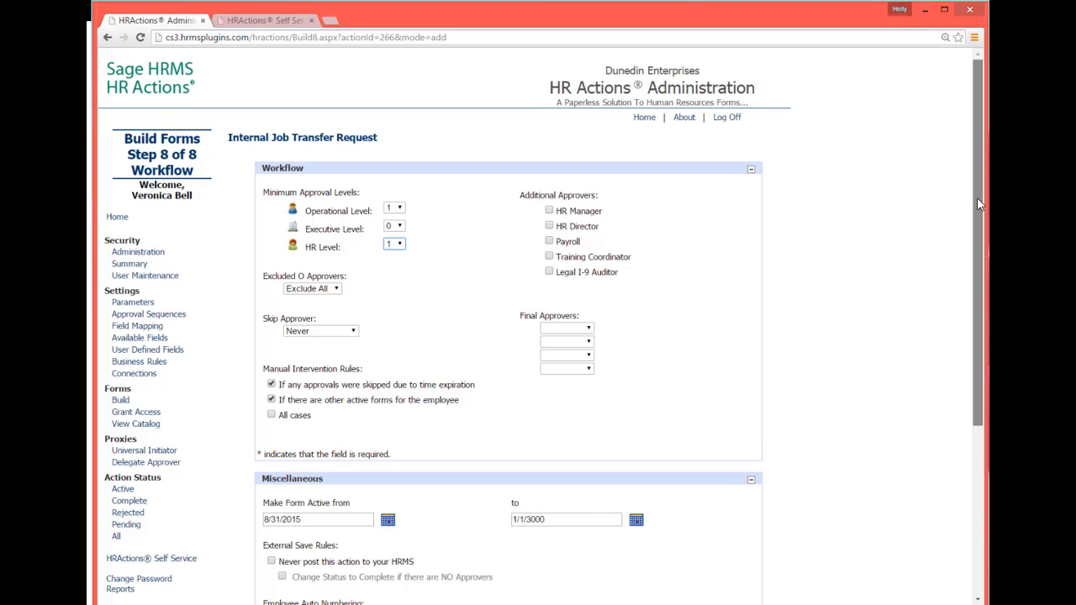
Finish building the form with the remaining miscellaneous settings left as they are.
left_click_drag(977, 198, 977, 306)
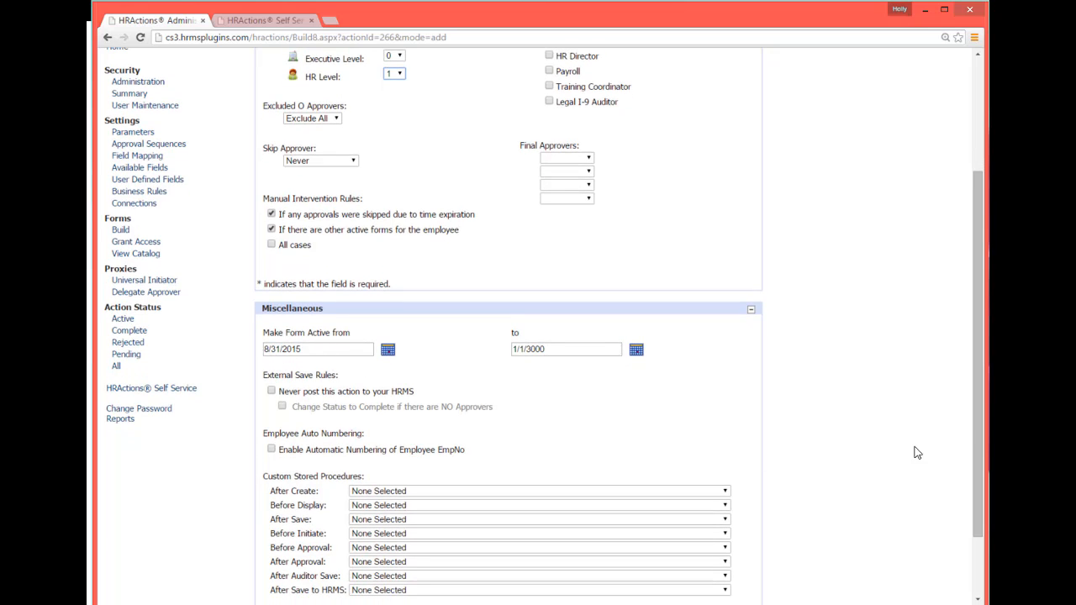
left_click_drag(980, 393, 971, 467)
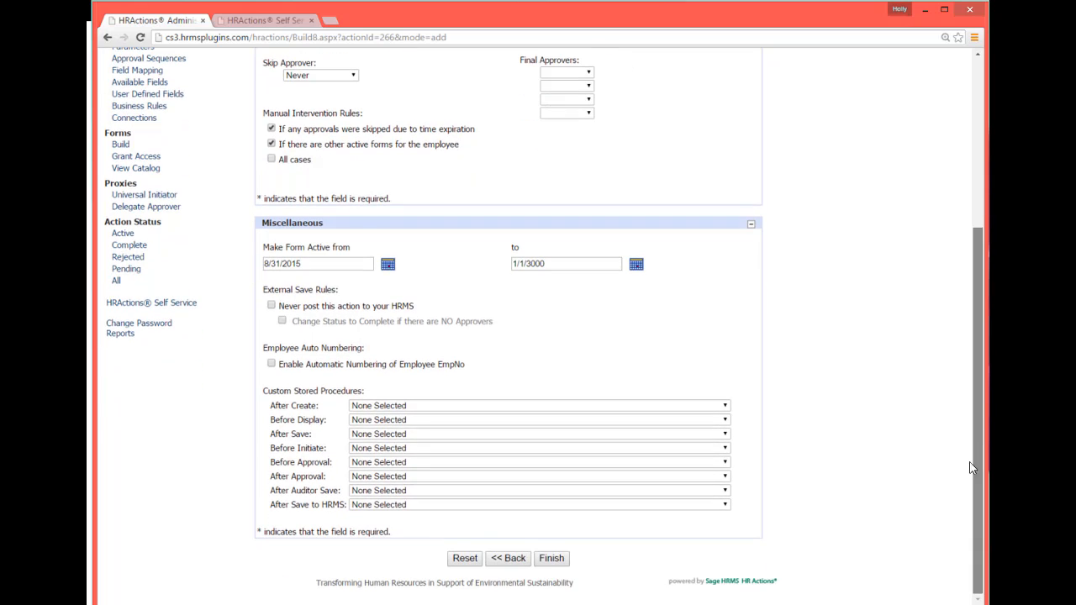
left_click(553, 559)
Preview the finished Internal Job Transfer Request form, review its layout, and close the preview window.
left_click(343, 204)
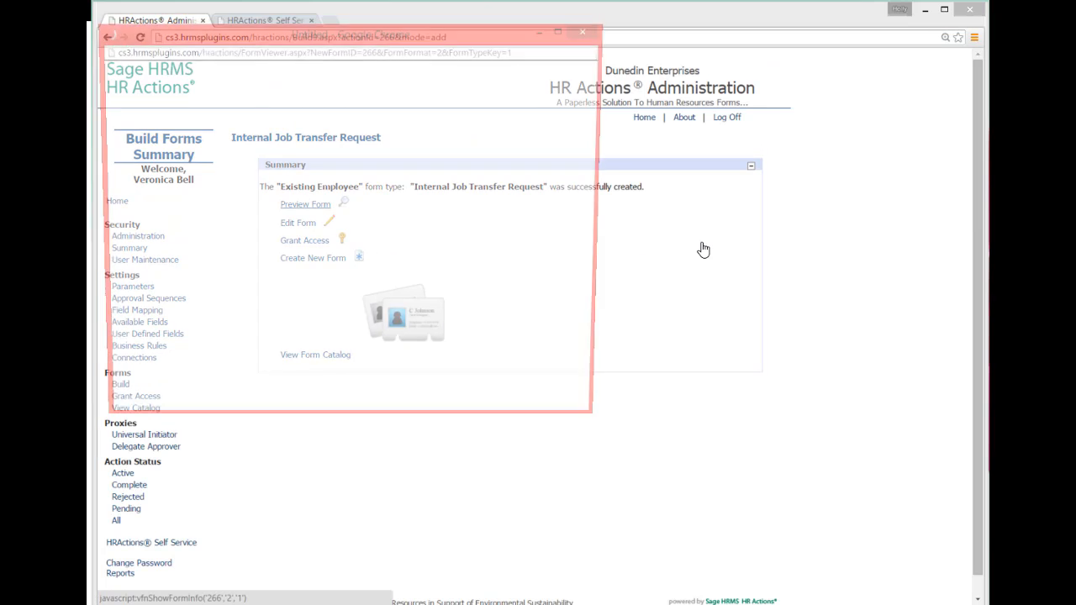
left_click_drag(675, 435, 875, 583)
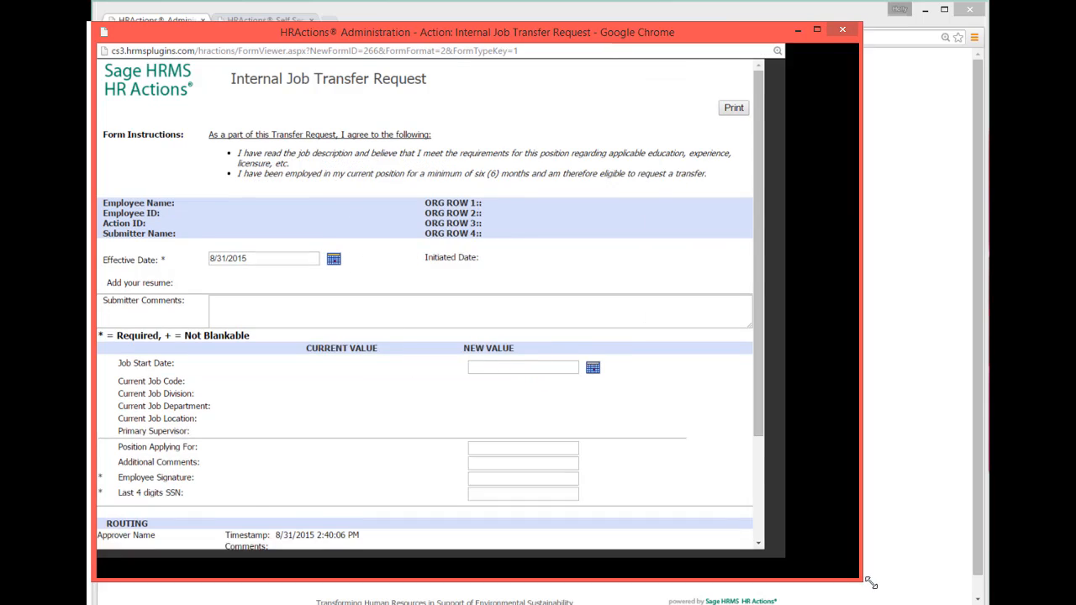
scroll(869, 308, "down", 1)
scroll(869, 307, "down", 1)
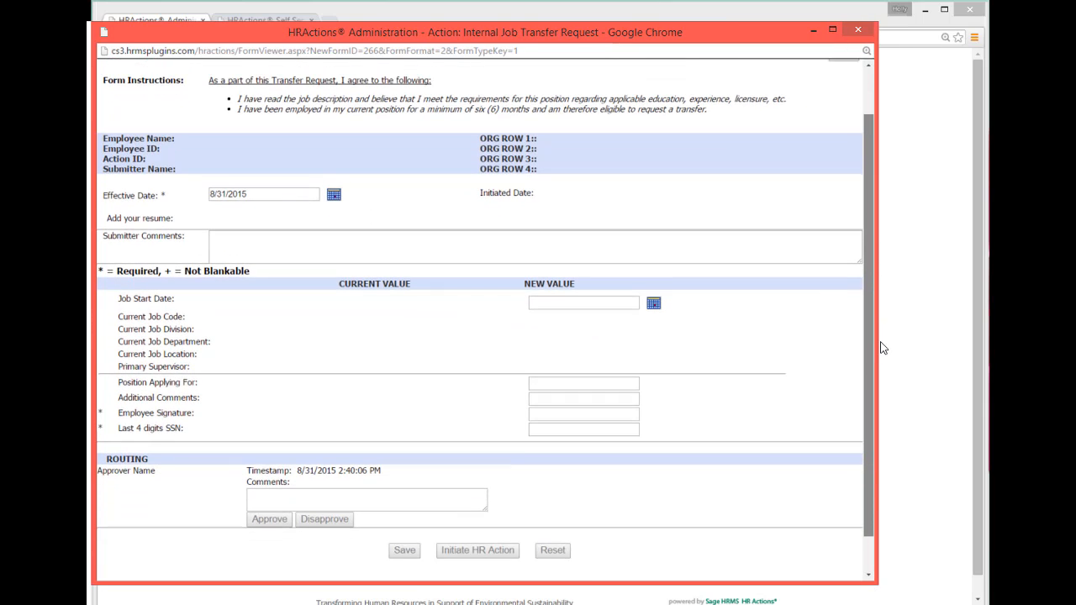
scroll(869, 337, "up", 2)
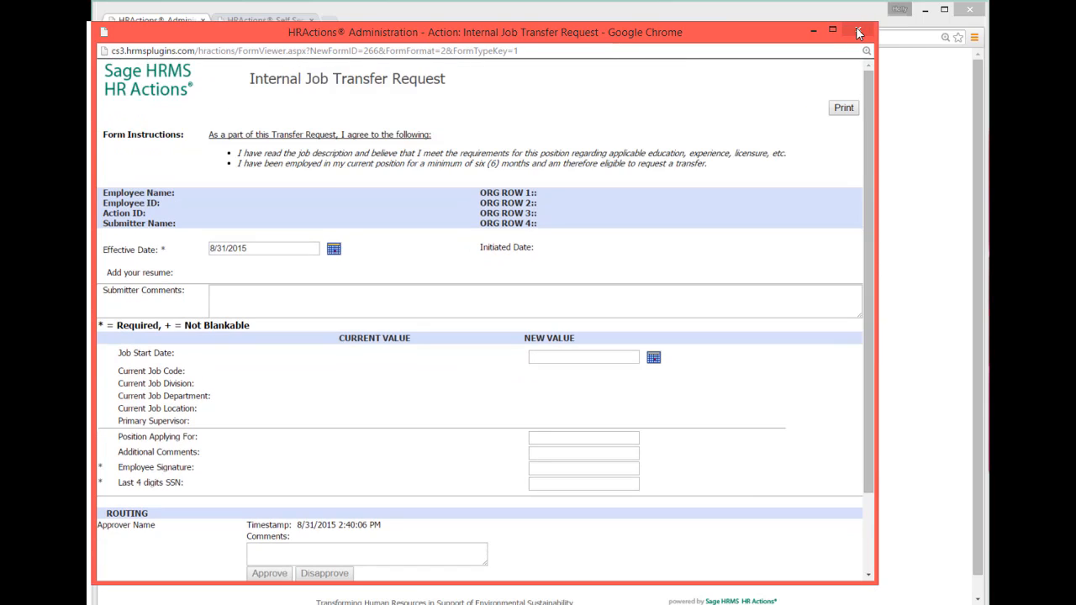
left_click(858, 30)
Grant access to the form for all organization nodes and submit.
left_click(304, 241)
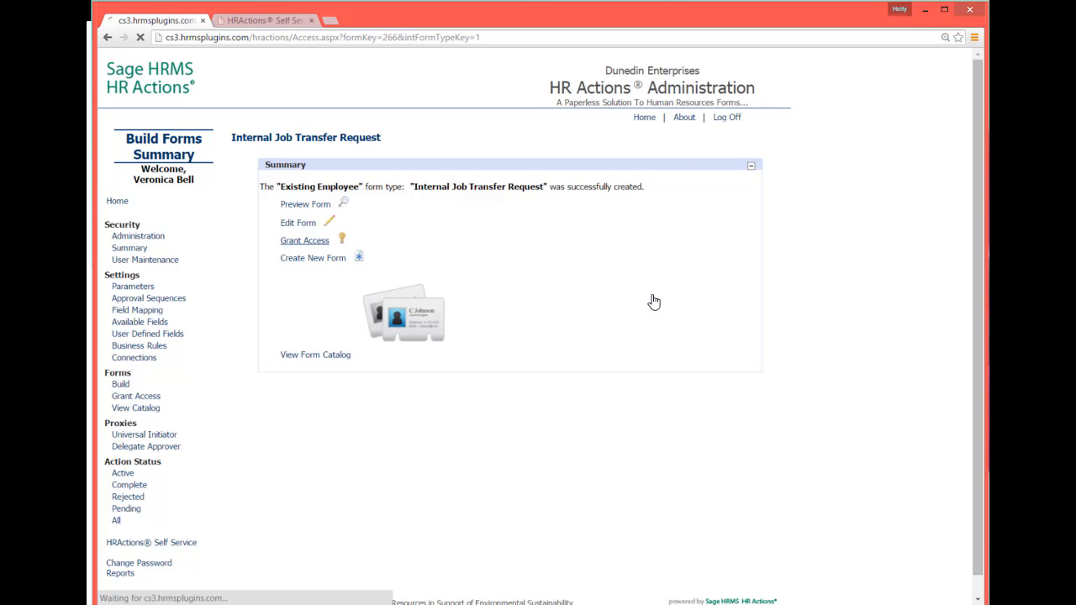
left_click_drag(980, 226, 980, 301)
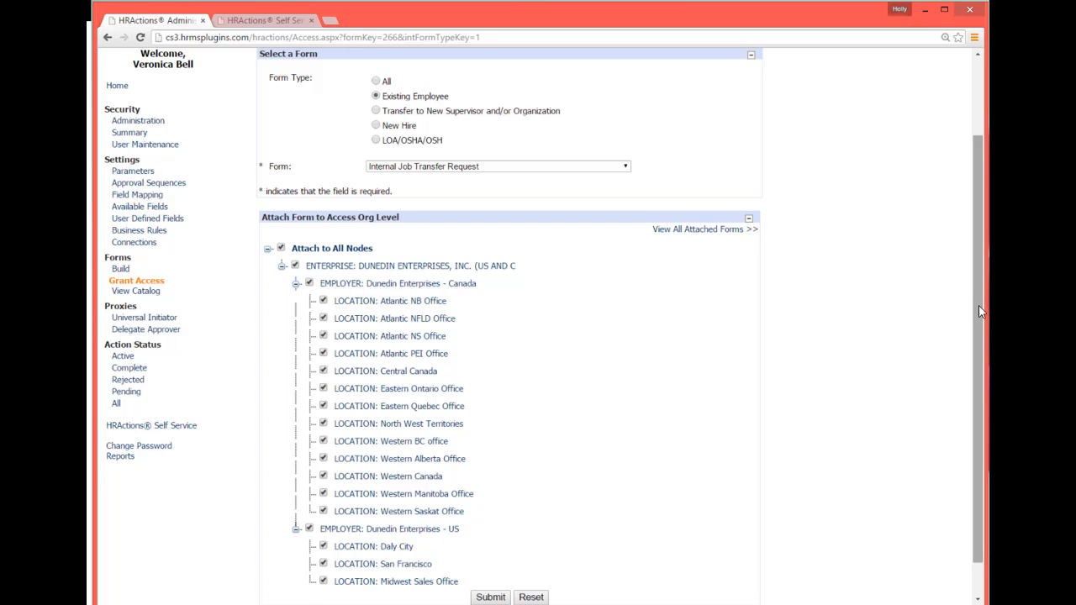
left_click_drag(979, 305, 980, 361)
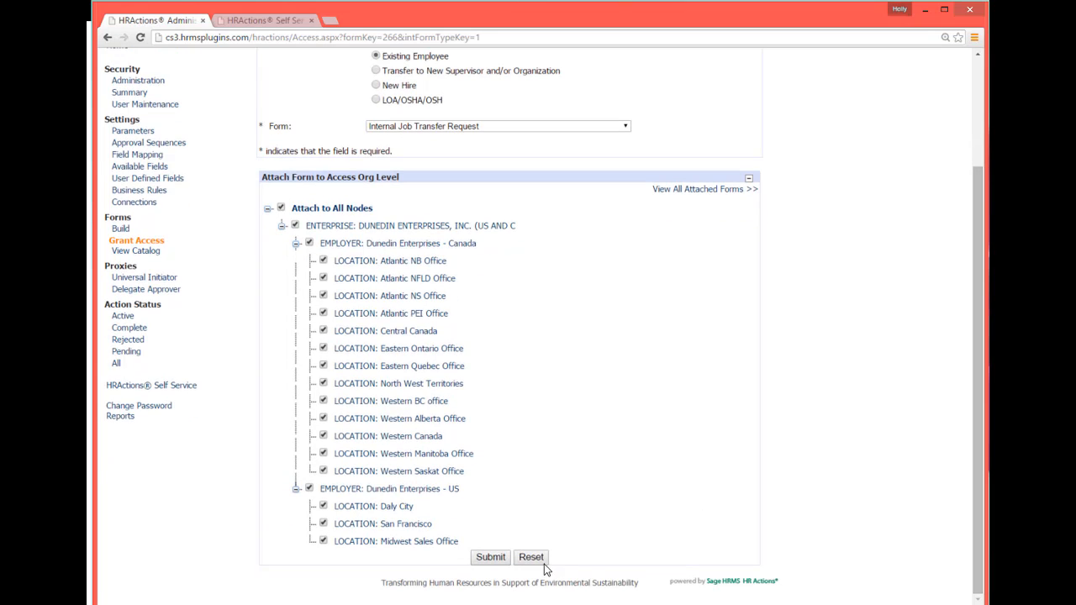
left_click(491, 558)
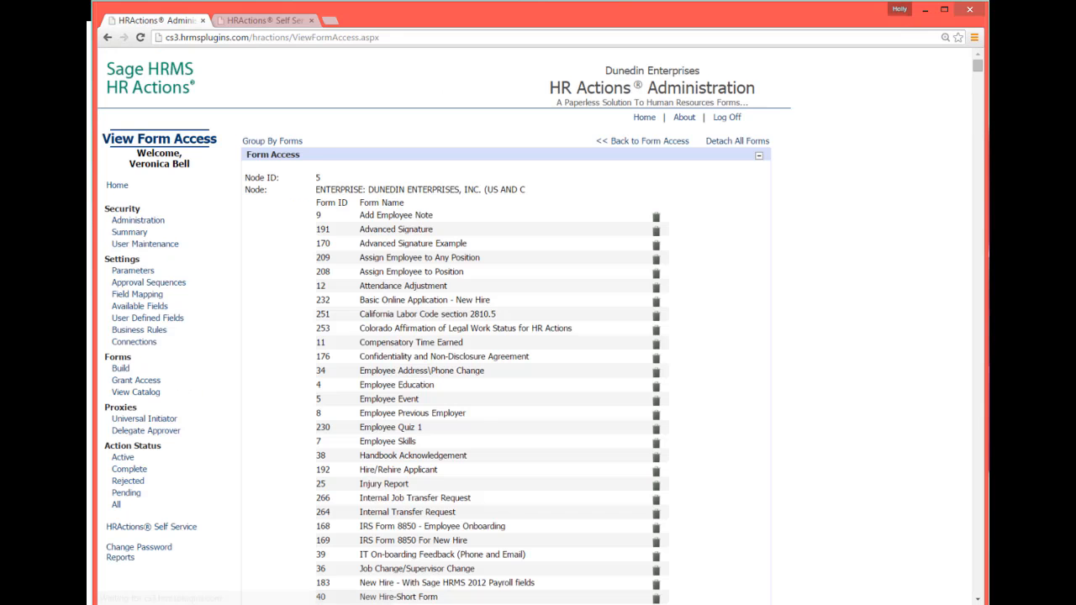
Switch to the HR Actions Self-Service tab and initiate a new action for yourself using the Internal Job Transfer Request form.
left_click(251, 23)
left_click(421, 267)
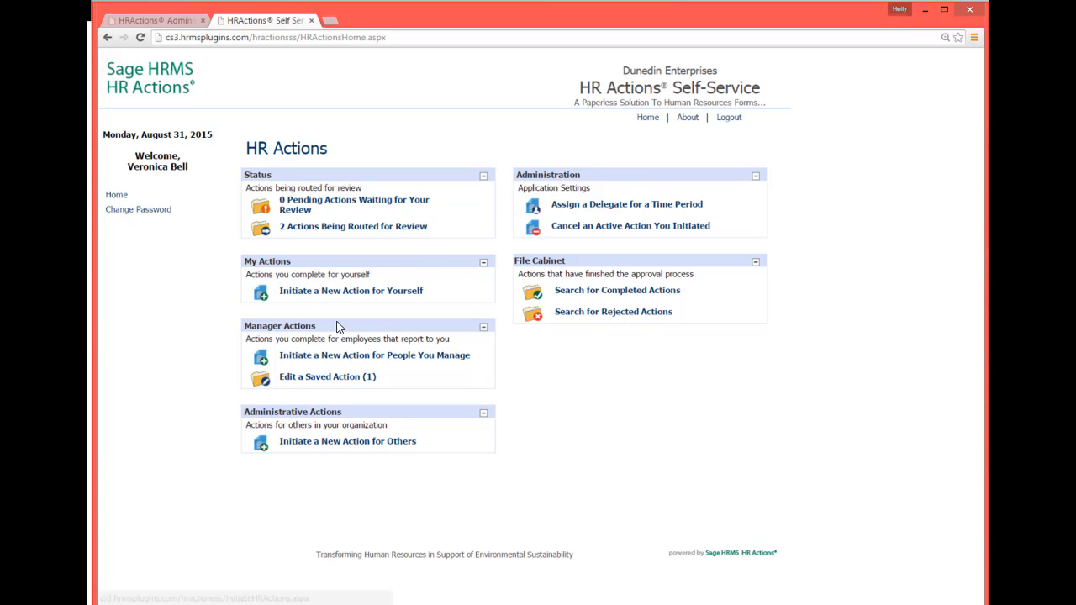
left_click(332, 291)
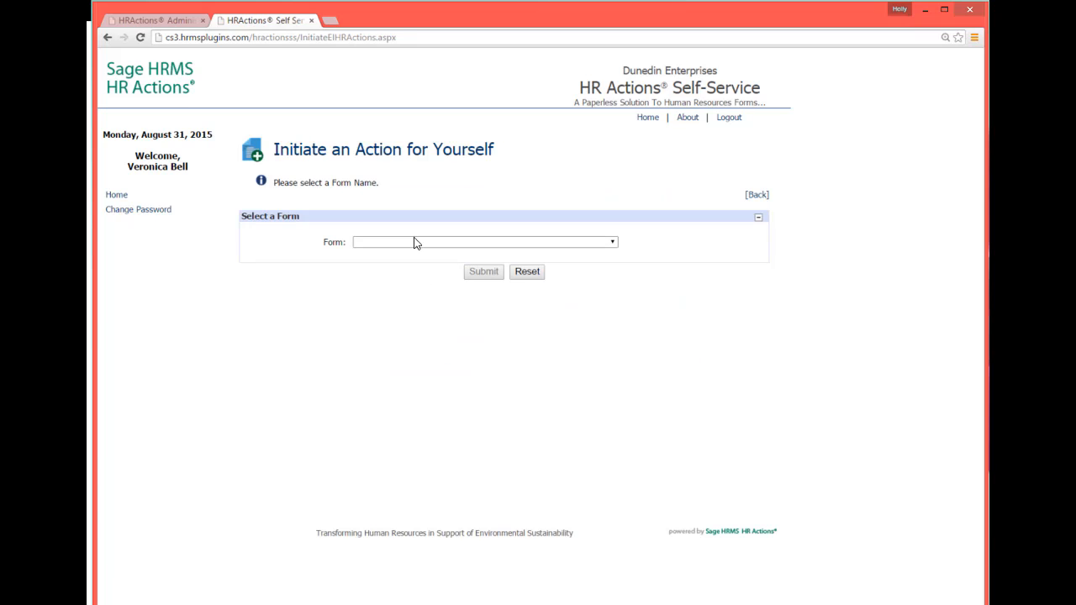
left_click(412, 241)
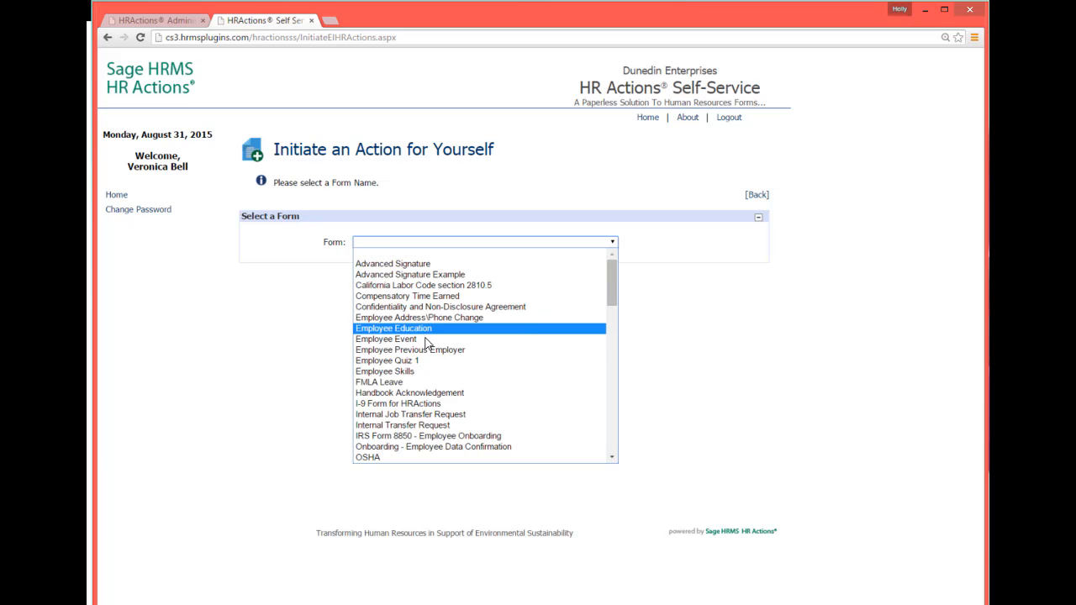
left_click(410, 415)
left_click(484, 273)
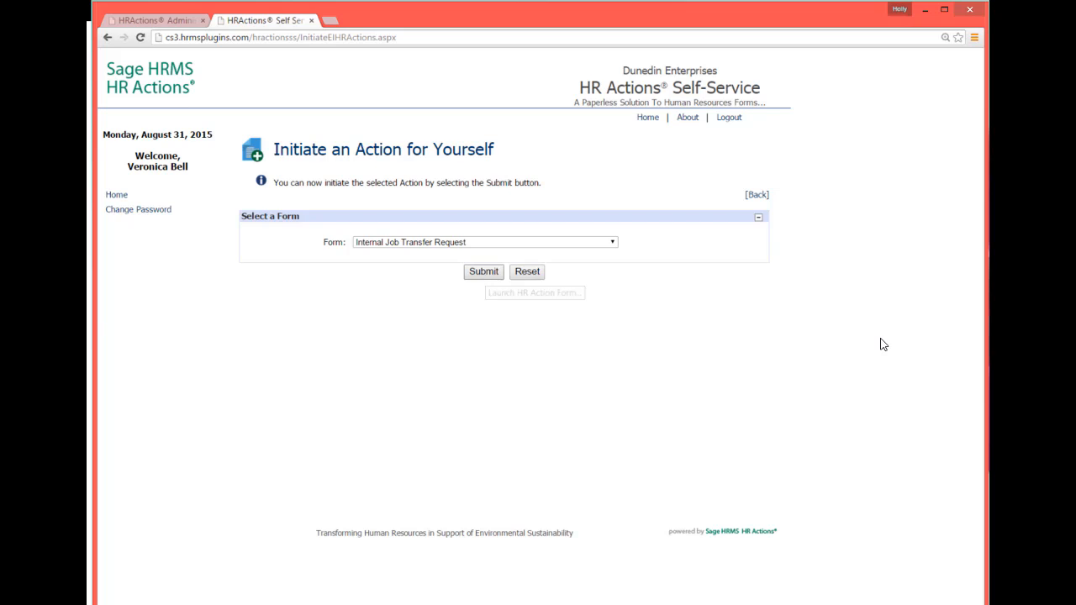
Examine the Position Applying For and Additional Comments fields on the launched transfer request form.
left_click_drag(976, 158, 977, 242)
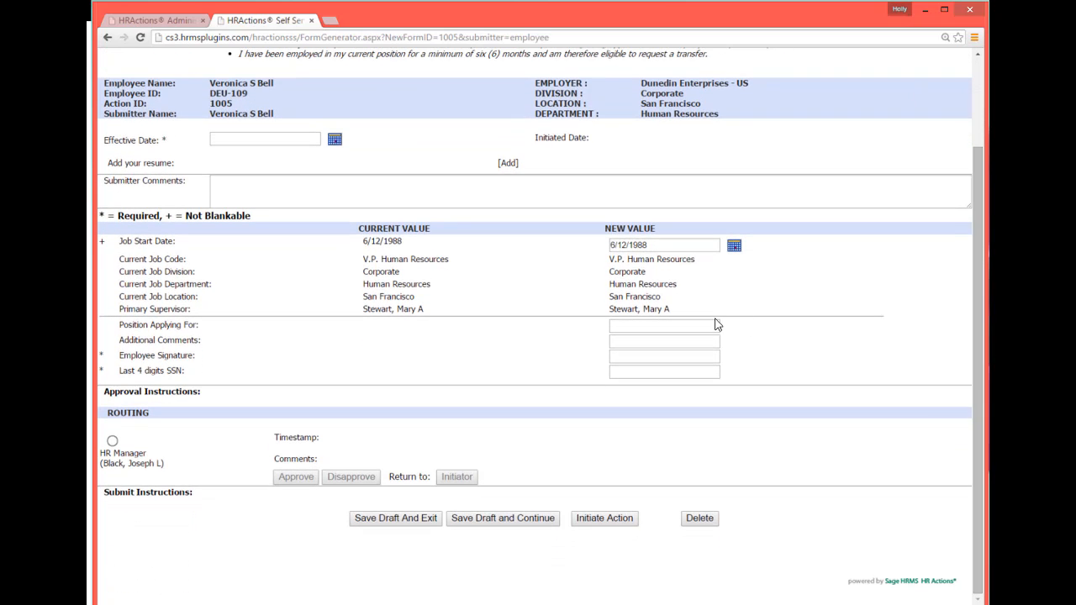
left_click(652, 324)
left_click(654, 343)
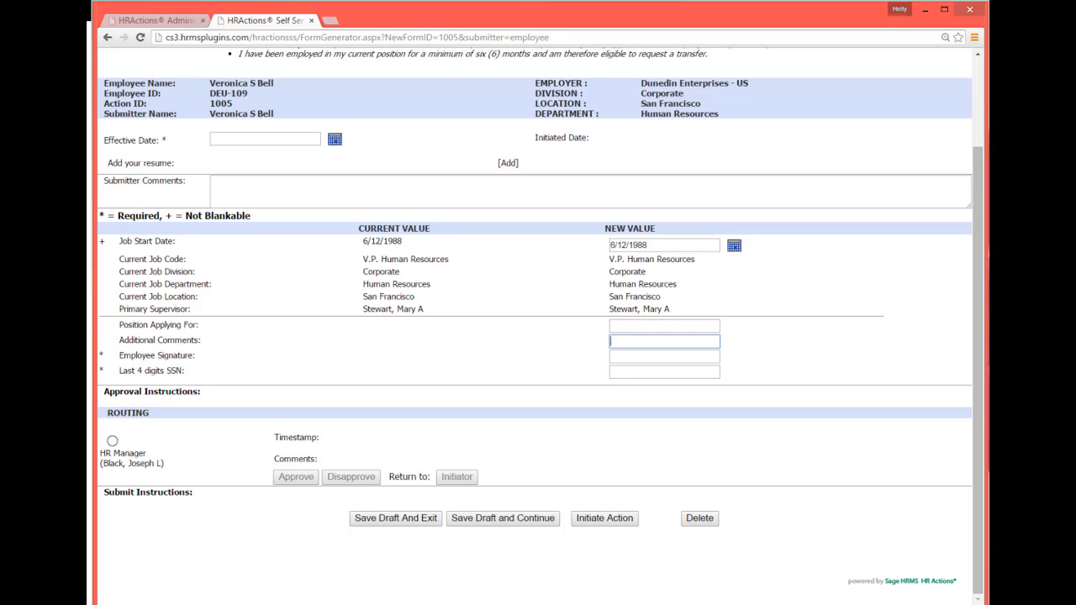